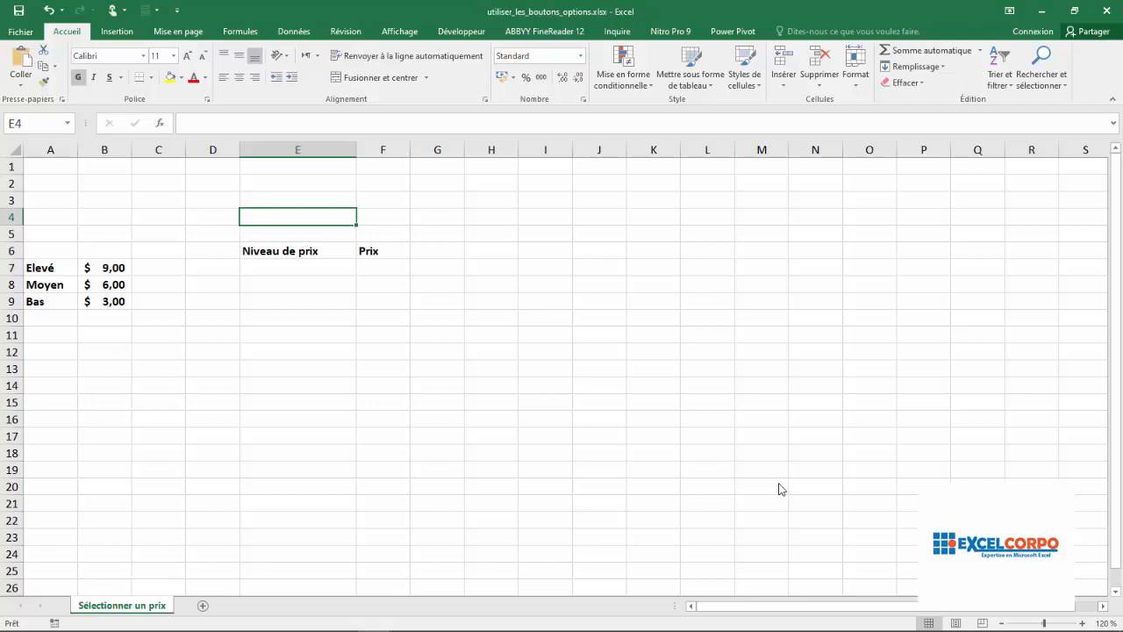
Examine the price levels and amounts in A7:B9 and the Niveau de prix and Prix cells in E6:F7
left_click(56, 272)
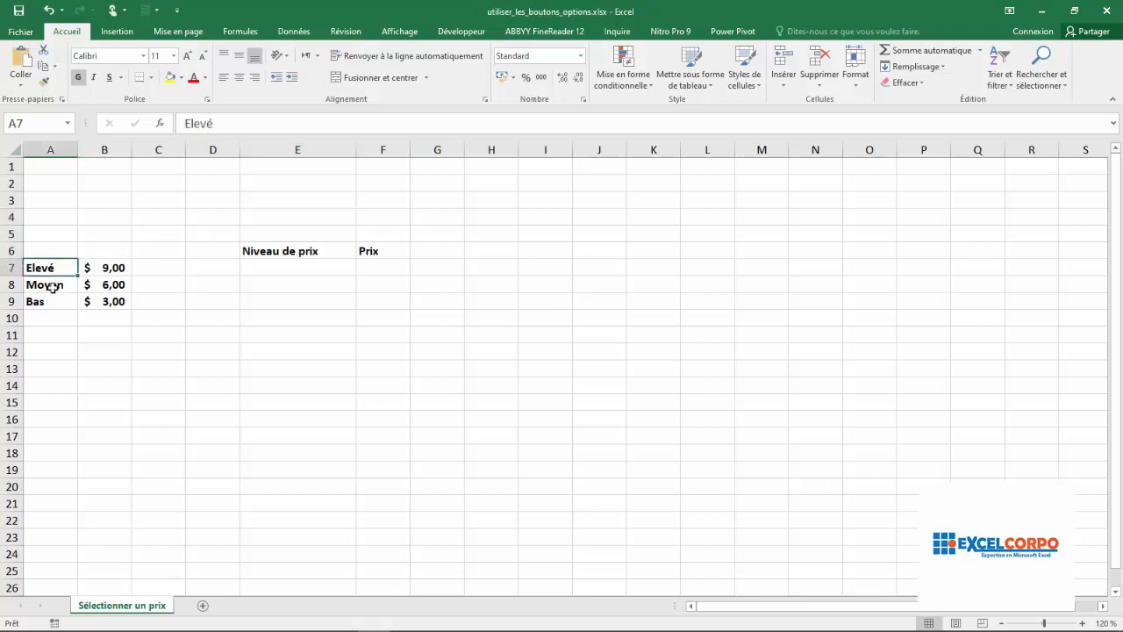
left_click(46, 286)
left_click(43, 302)
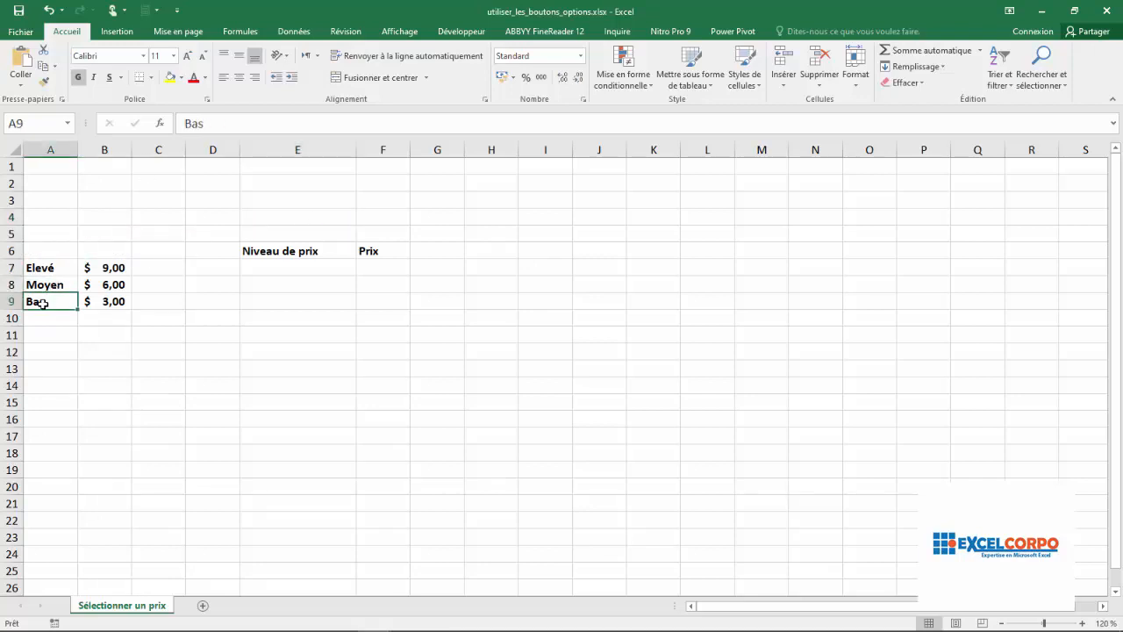
left_click(105, 267)
left_click_drag(104, 267, 101, 301)
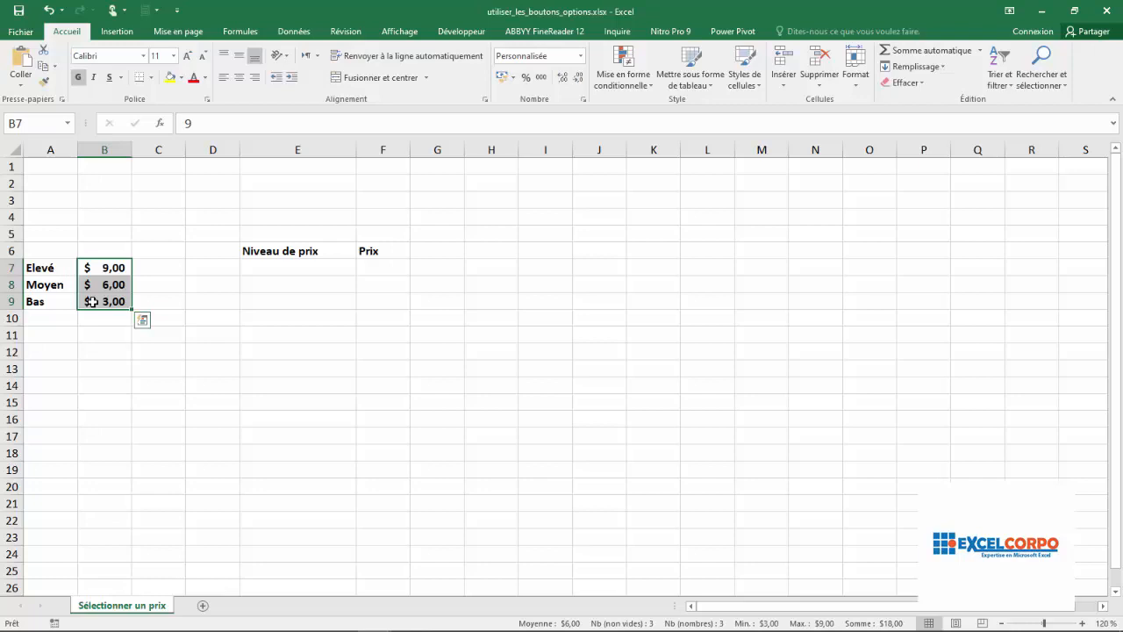
left_click(302, 265)
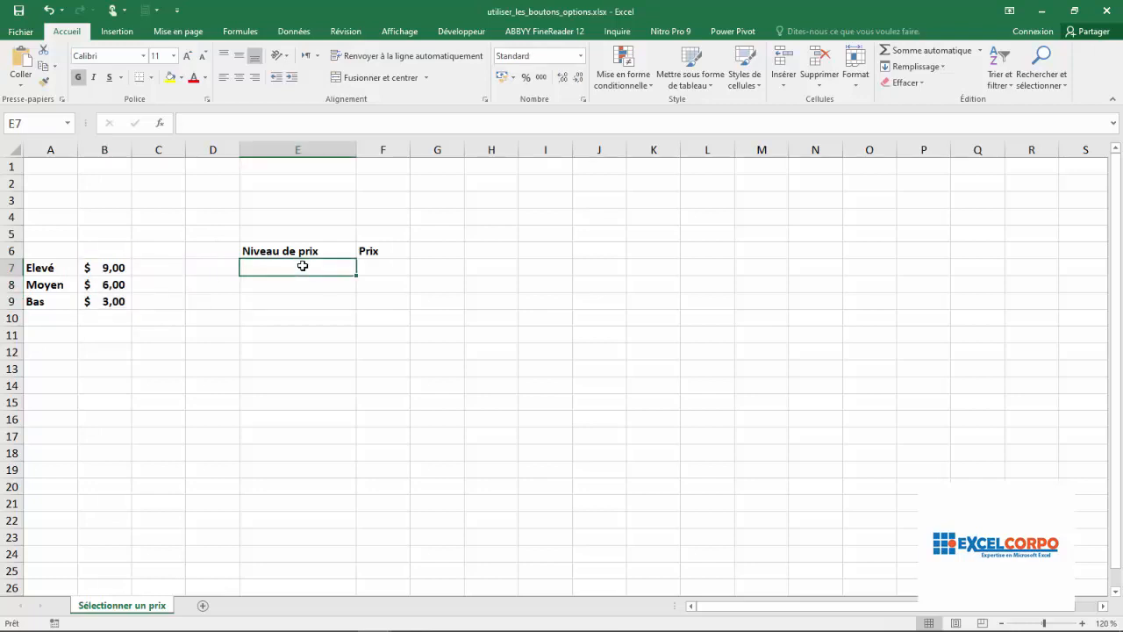
left_click(388, 266)
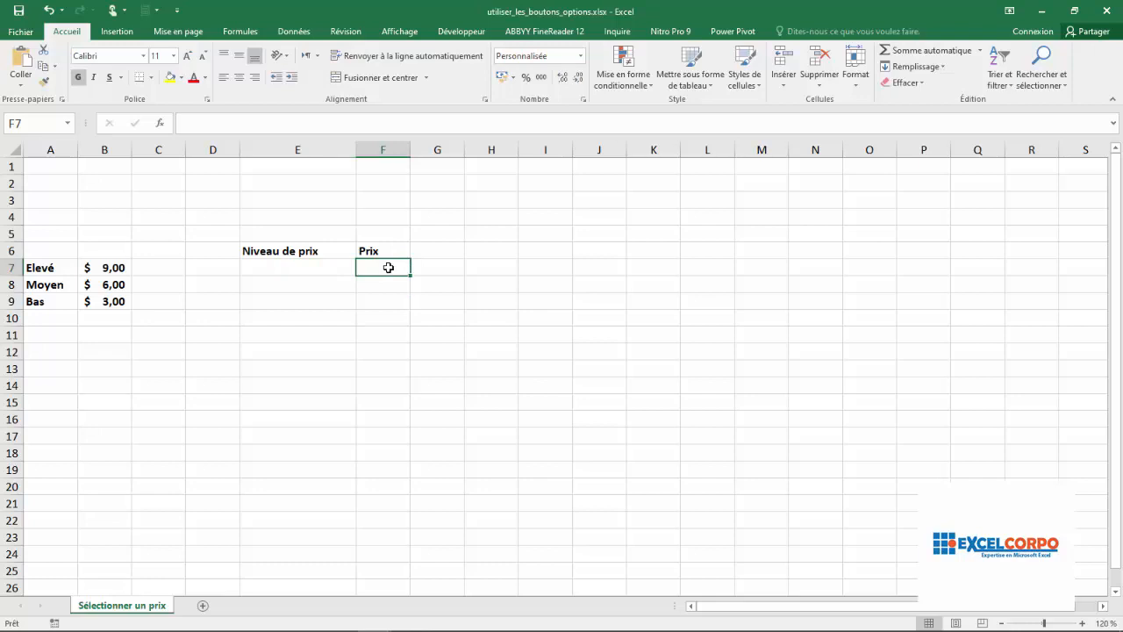
left_click(323, 244)
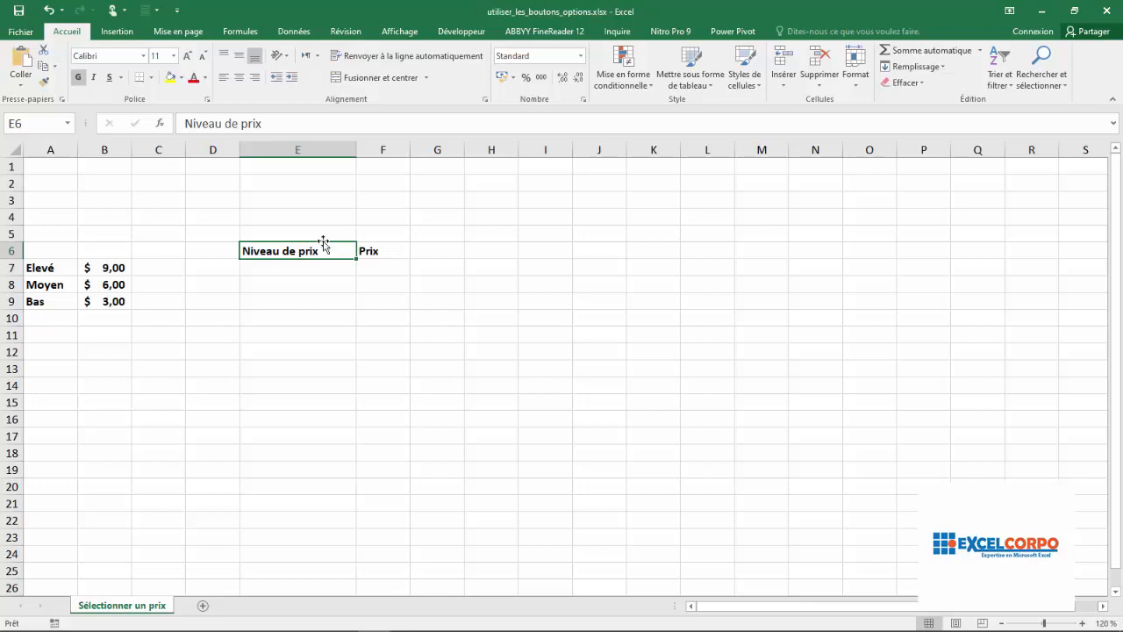
Draw a group box form control spanning about columns J to L and rows 2 to 11
left_click(457, 32)
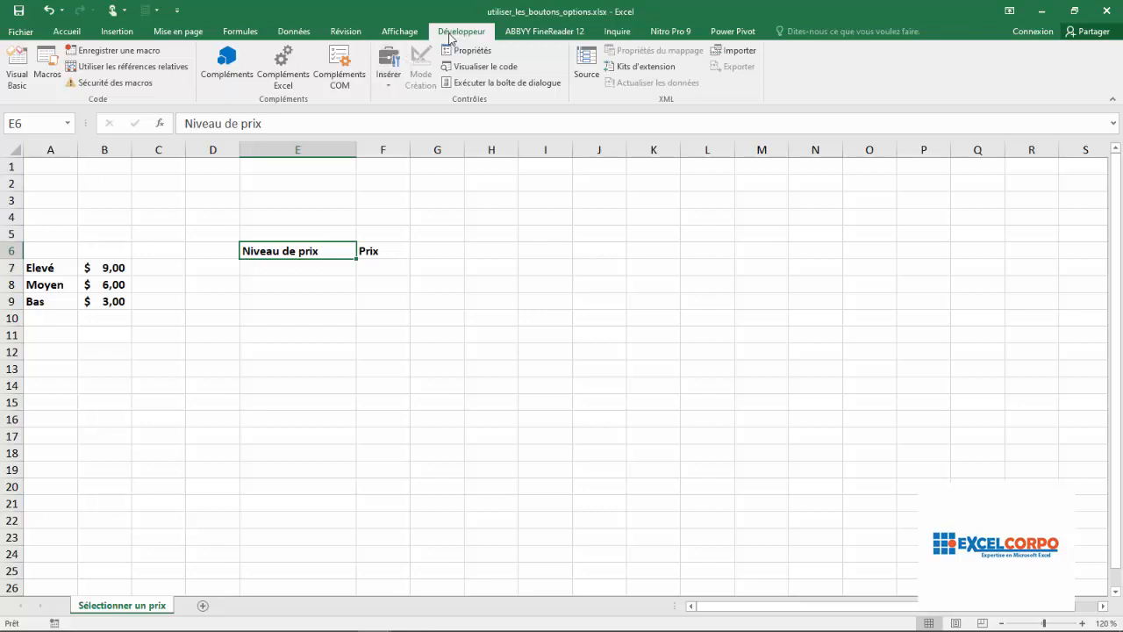
left_click(391, 88)
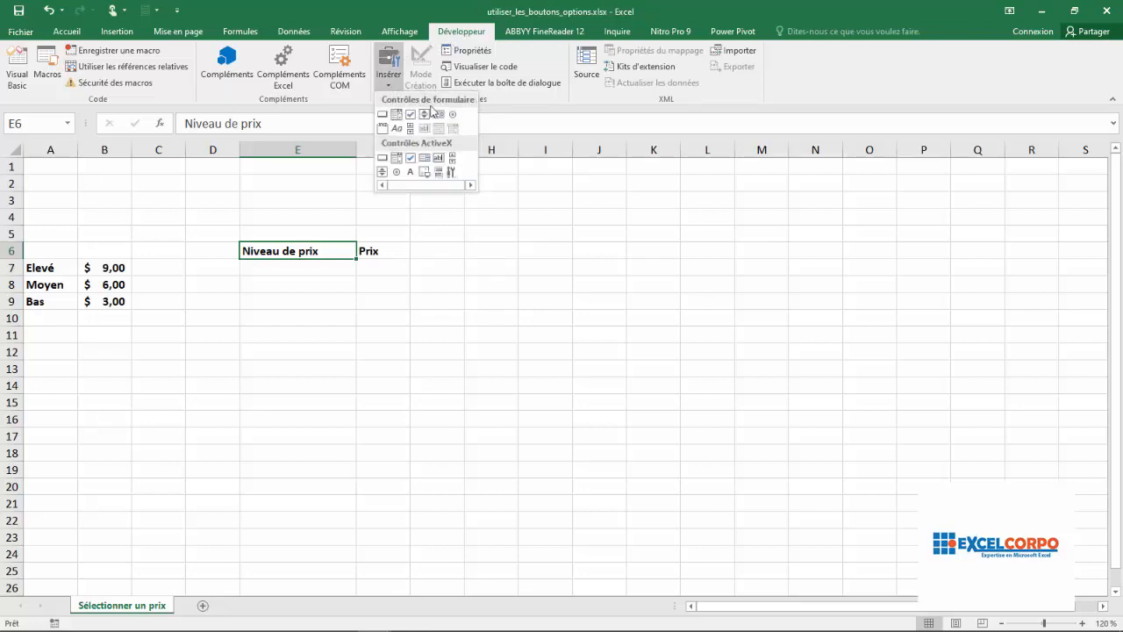
left_click(383, 130)
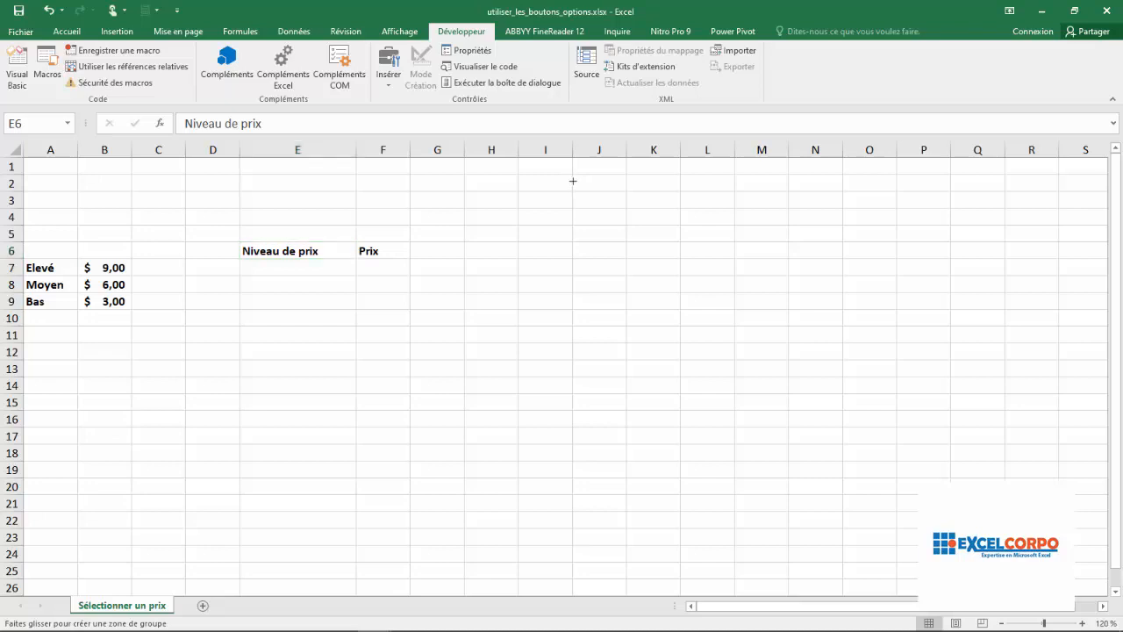
mouse_move(574, 182)
left_mouse_down()
mouse_move(767, 271)
mouse_move(747, 349)
left_mouse_up()
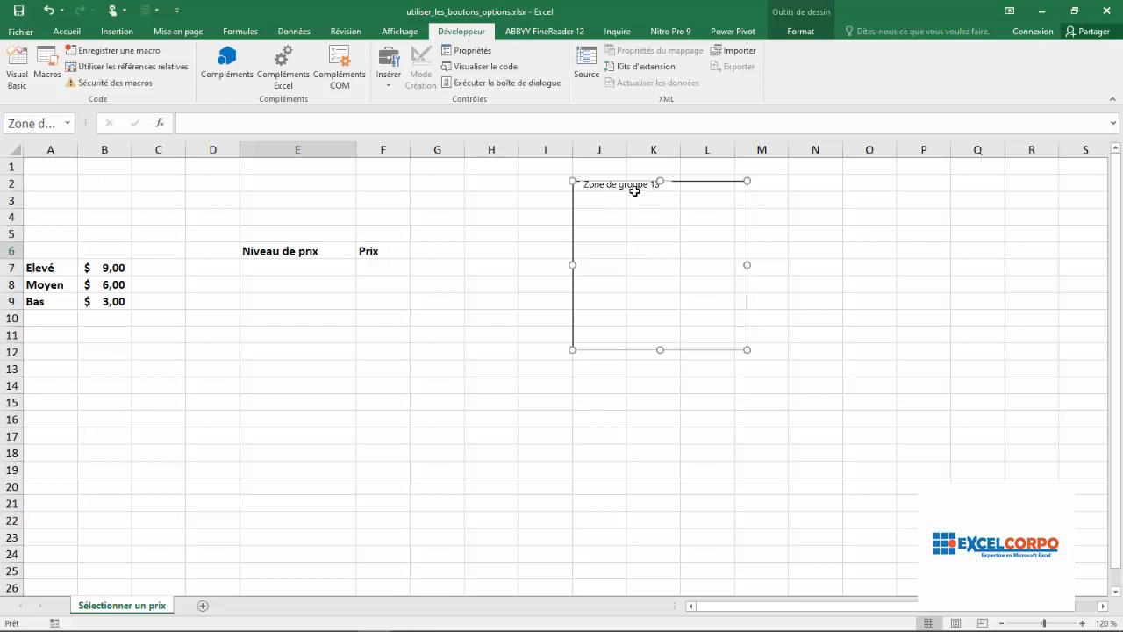
left_click(619, 217)
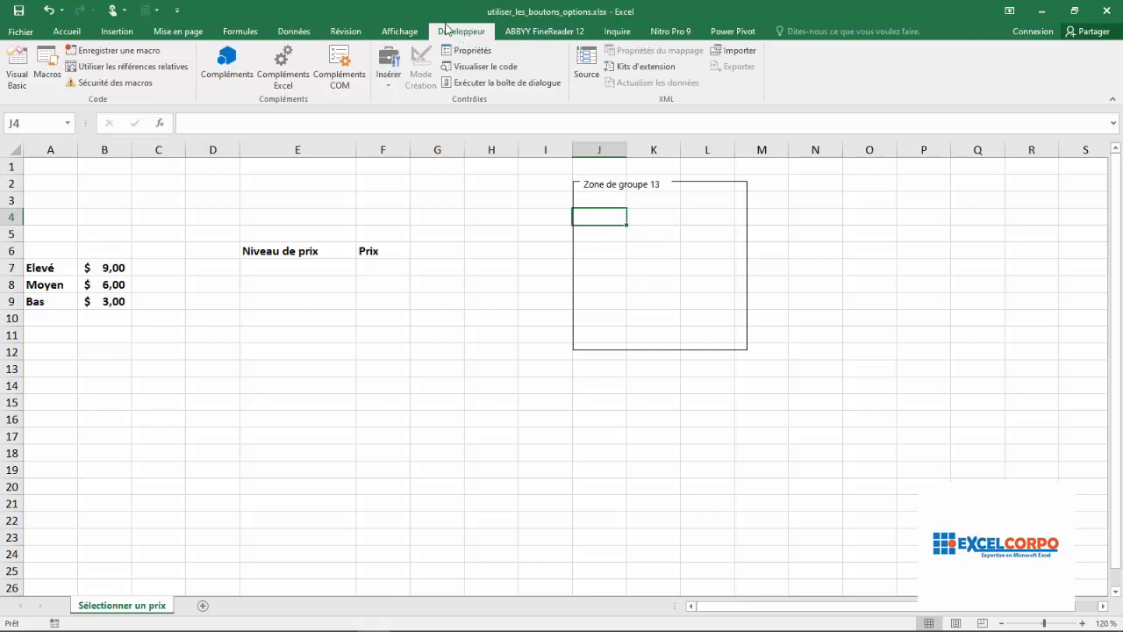
Draw an option button form control inside the upper part of the group box, around J4:K4
left_click(392, 86)
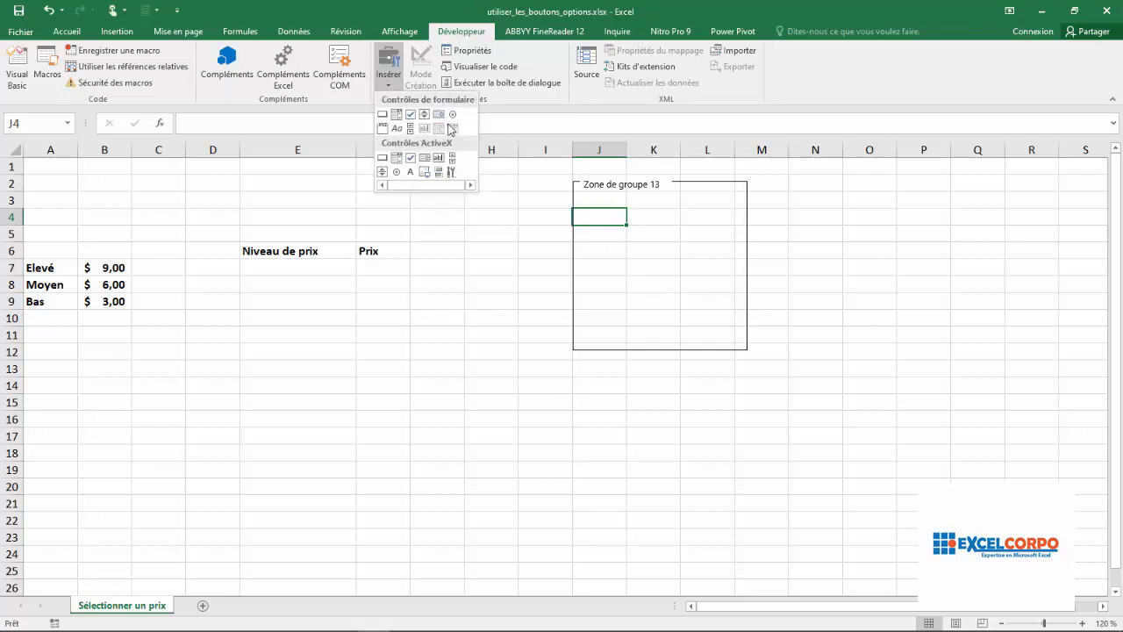
left_click(454, 117)
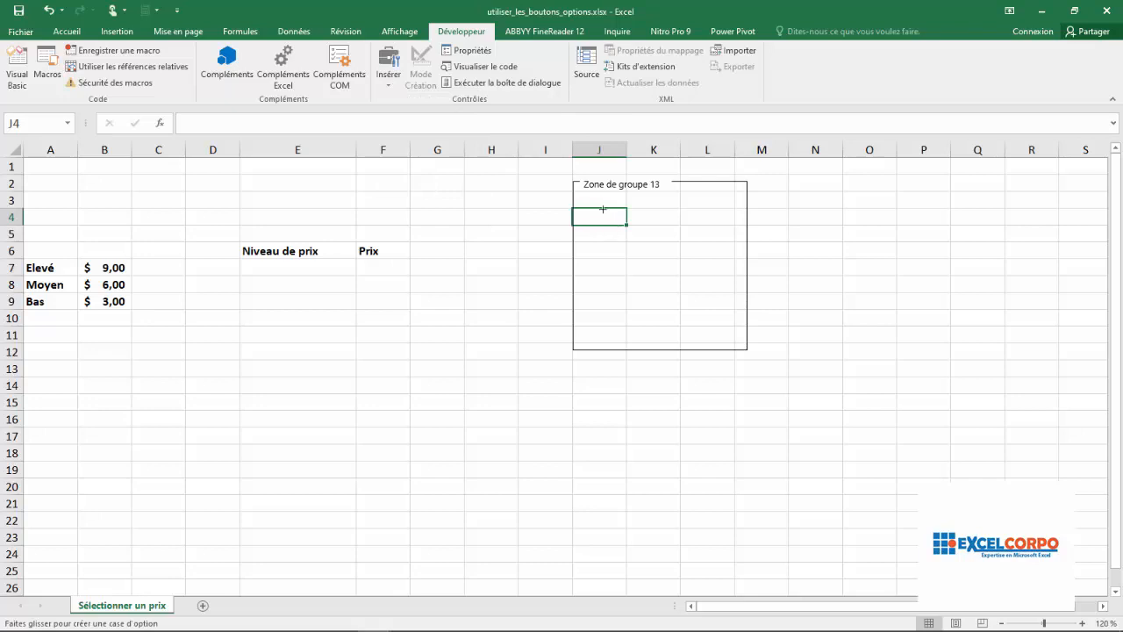
left_click_drag(602, 212, 677, 222)
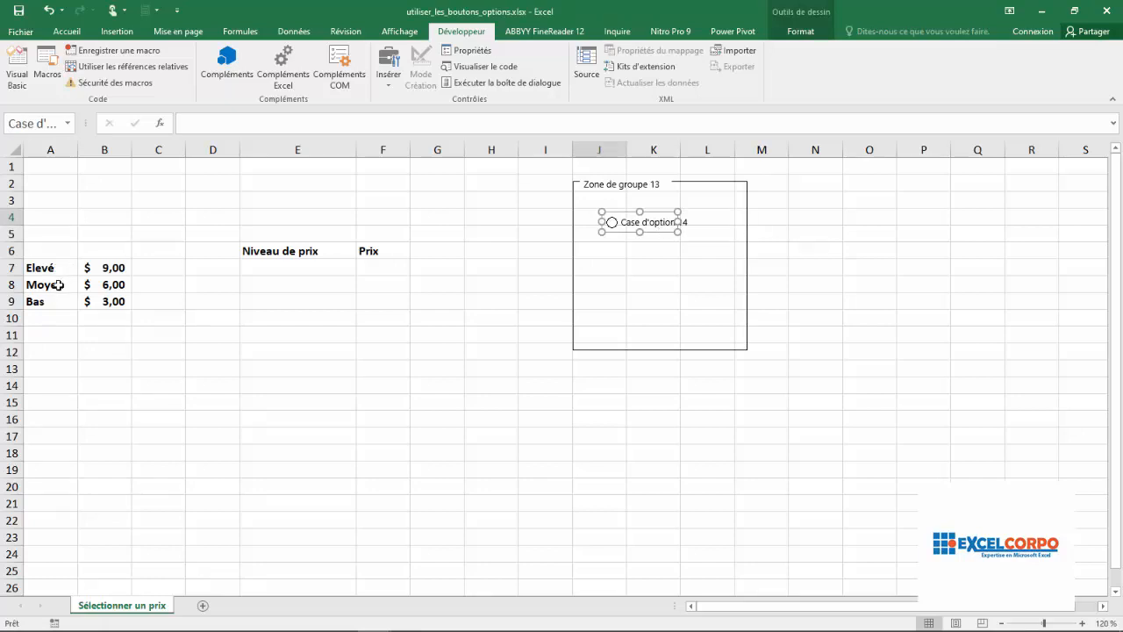
Copy the option button and paste two duplicates inside the group box, around rows 7 and 10
right_click(658, 215)
left_click(670, 240)
left_click(605, 262)
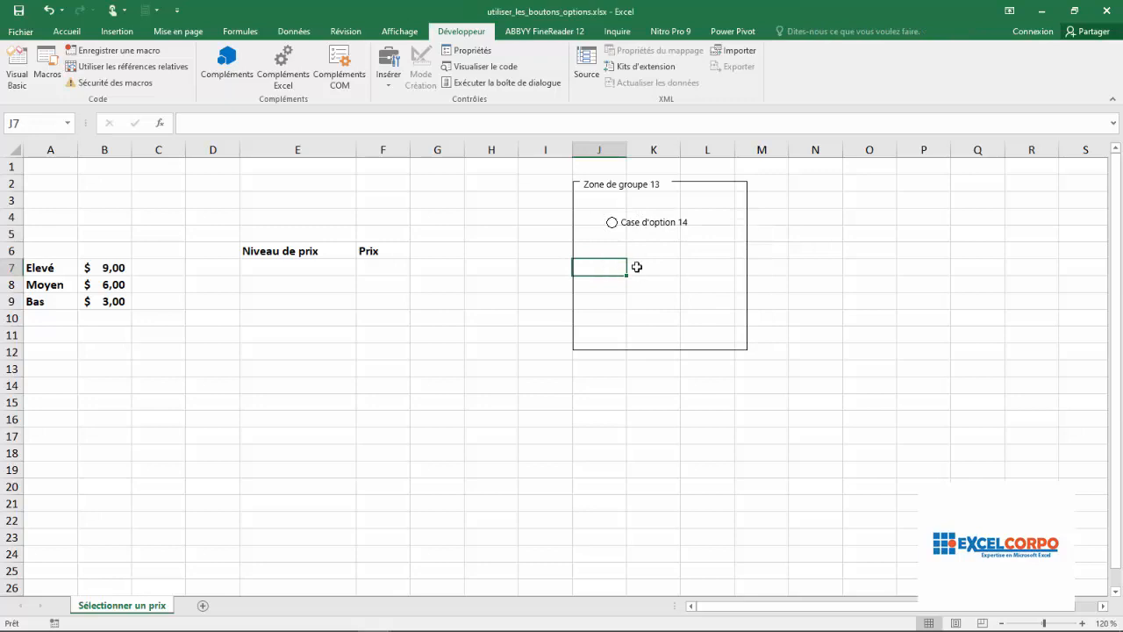
left_click(637, 267)
key("ctrl+v")
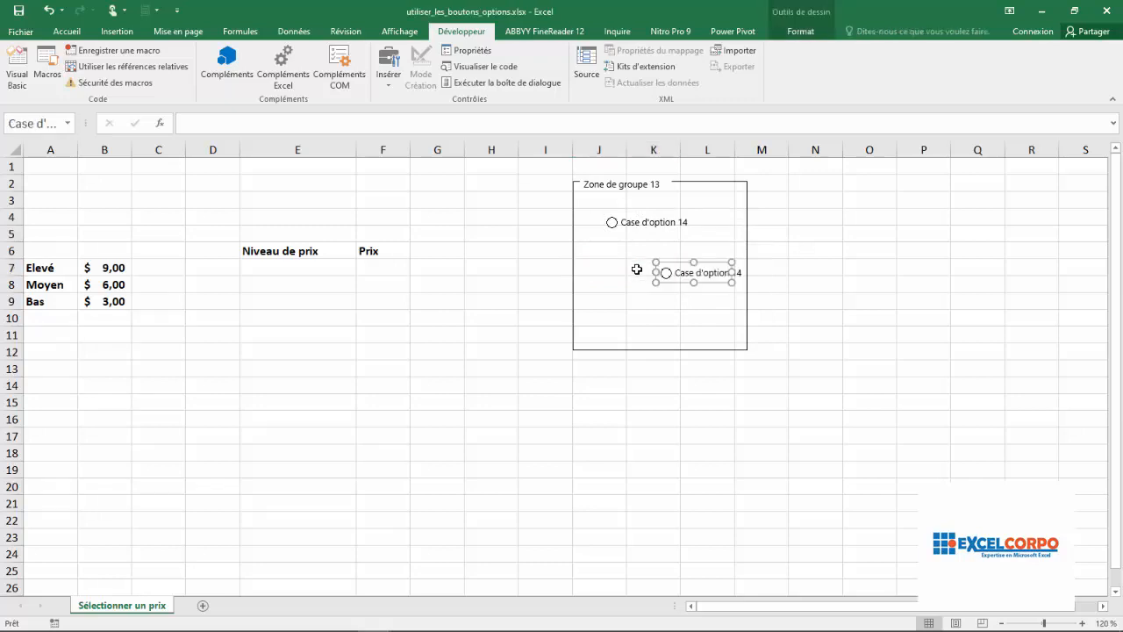
left_click(619, 312)
key("ctrl+v")
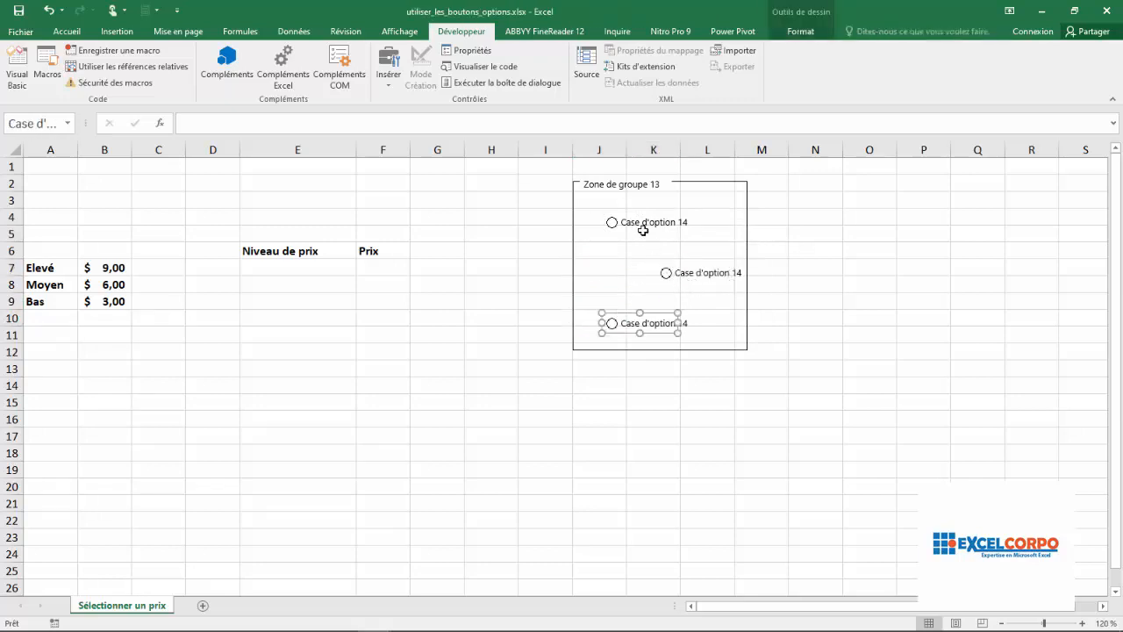
Move the two pasted option buttons so they line up in a column beneath the first one
right_click(685, 275)
key("Escape")
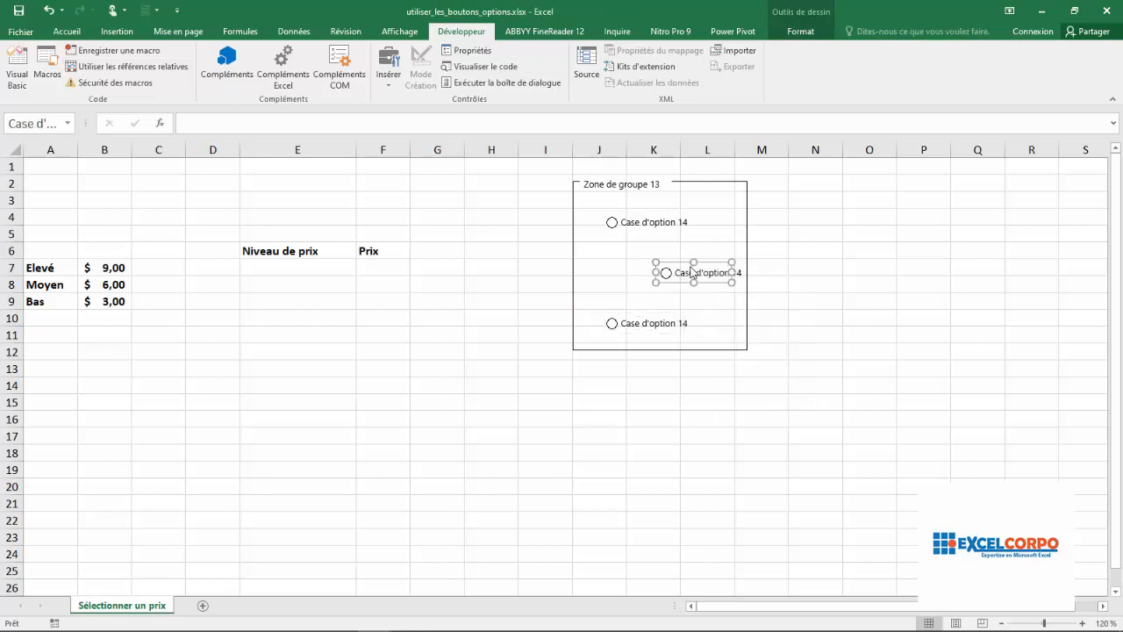
left_click_drag(693, 273, 630, 260)
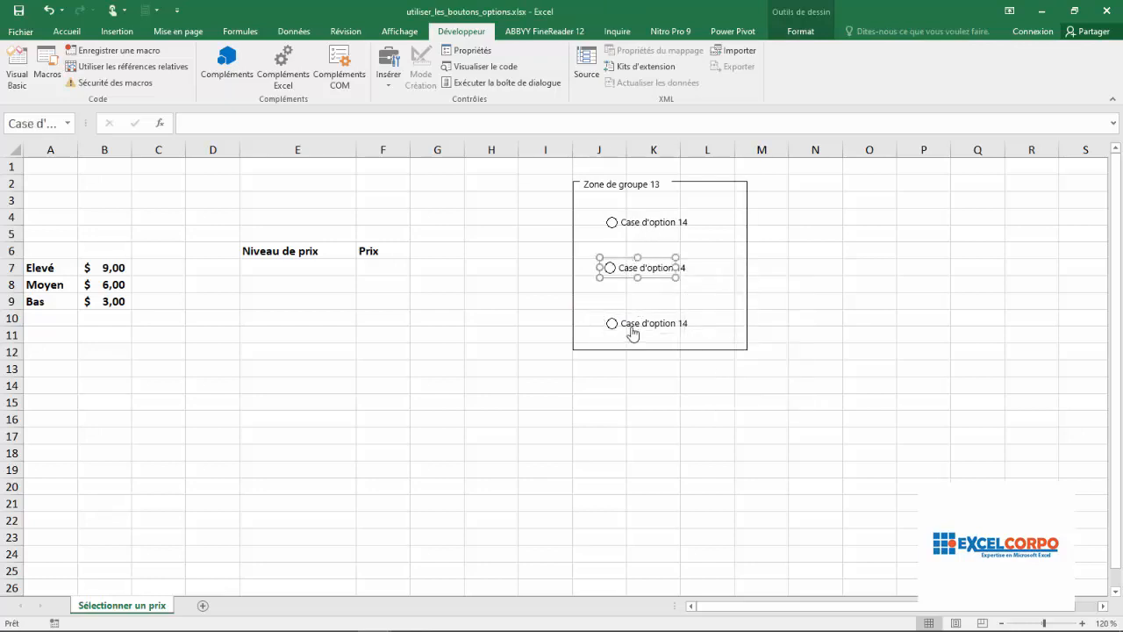
left_click_drag(634, 330, 644, 304)
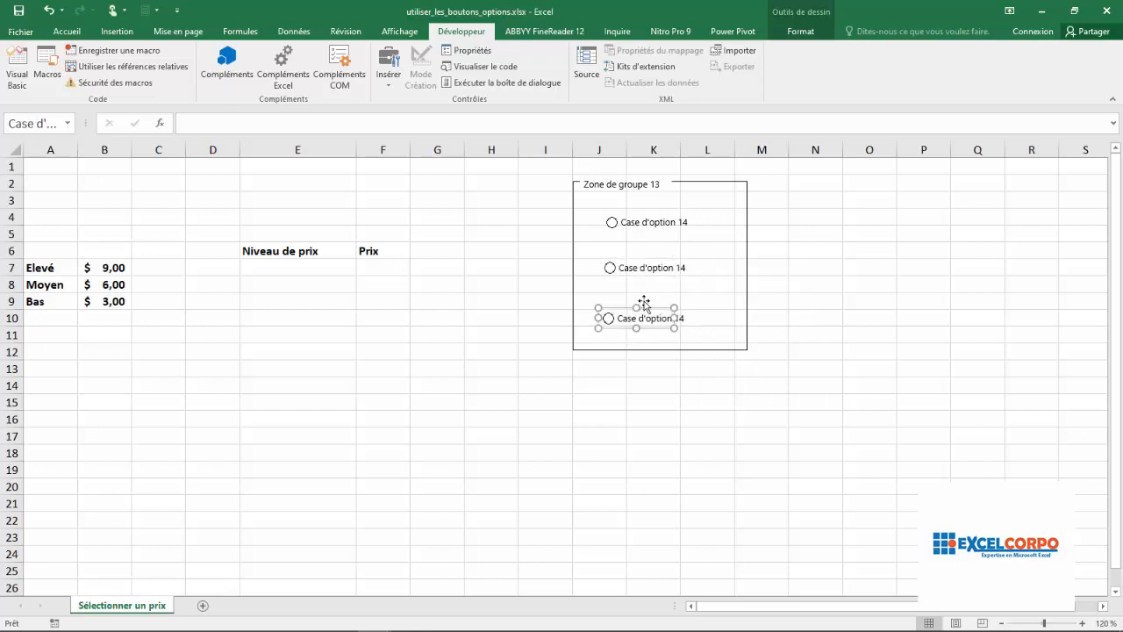
left_click(664, 250)
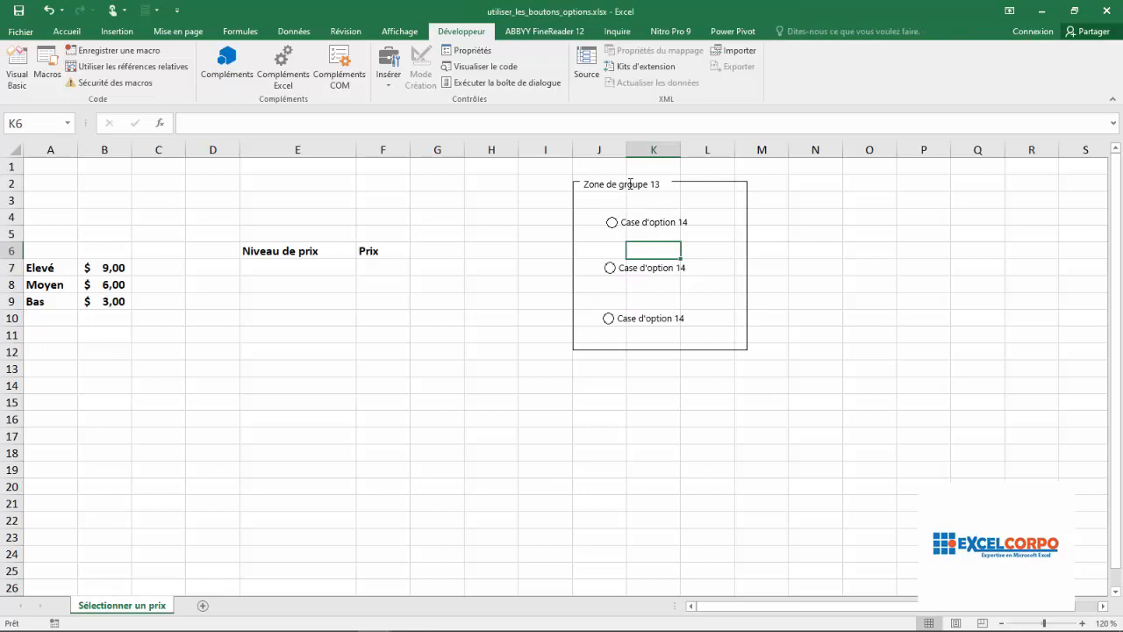
Set the first option button's linked cell to $E$4 in its control format settings
right_click(641, 227)
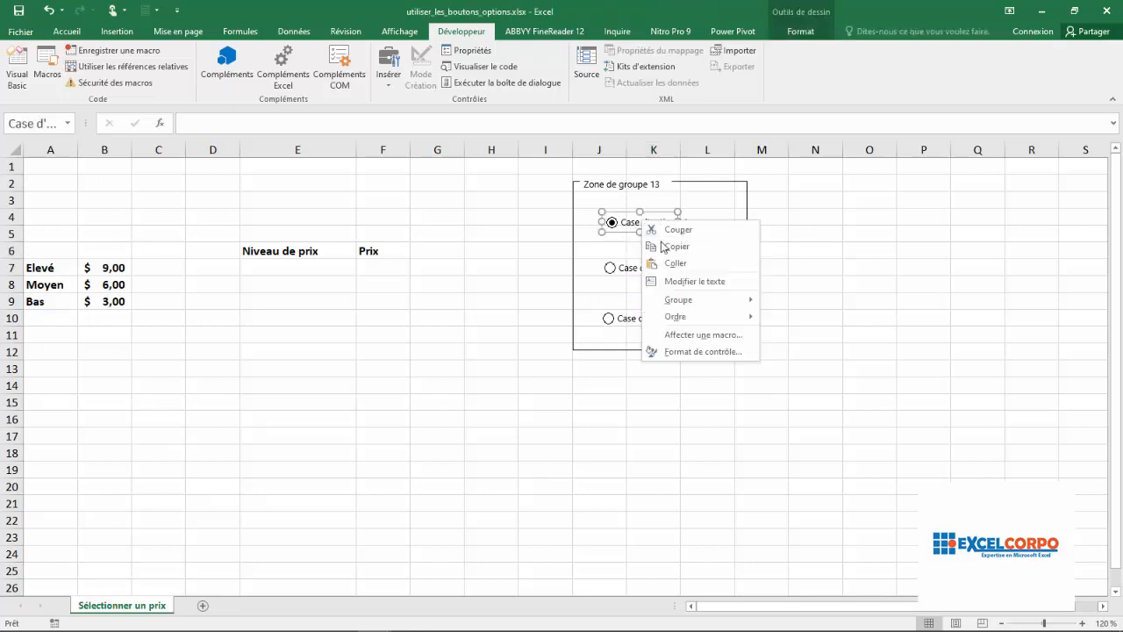
left_click(689, 352)
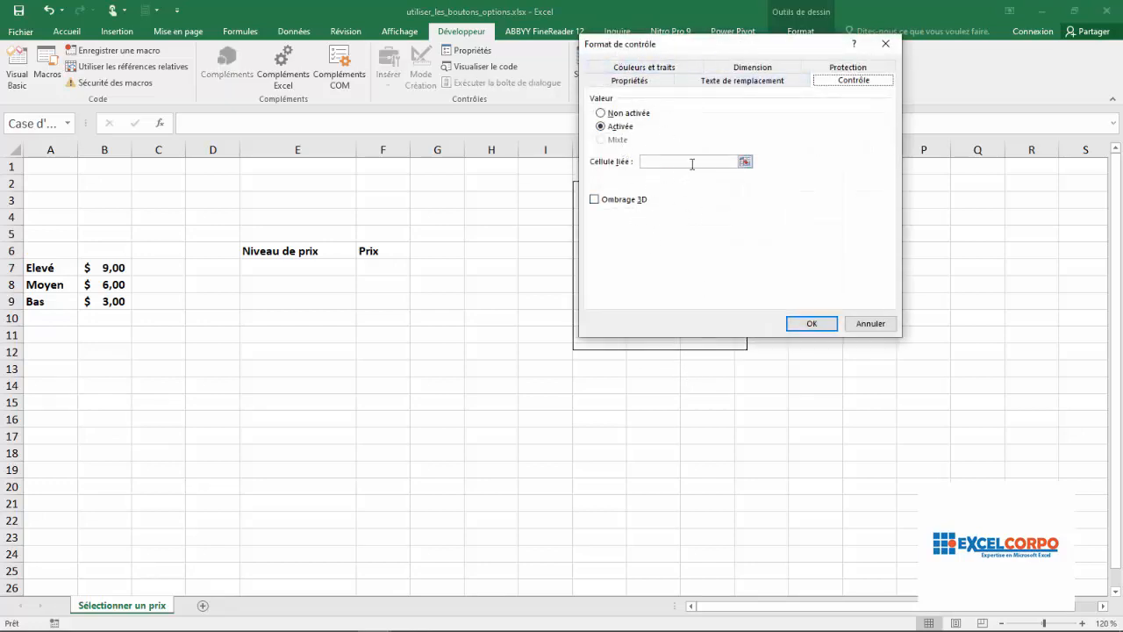
left_click(745, 162)
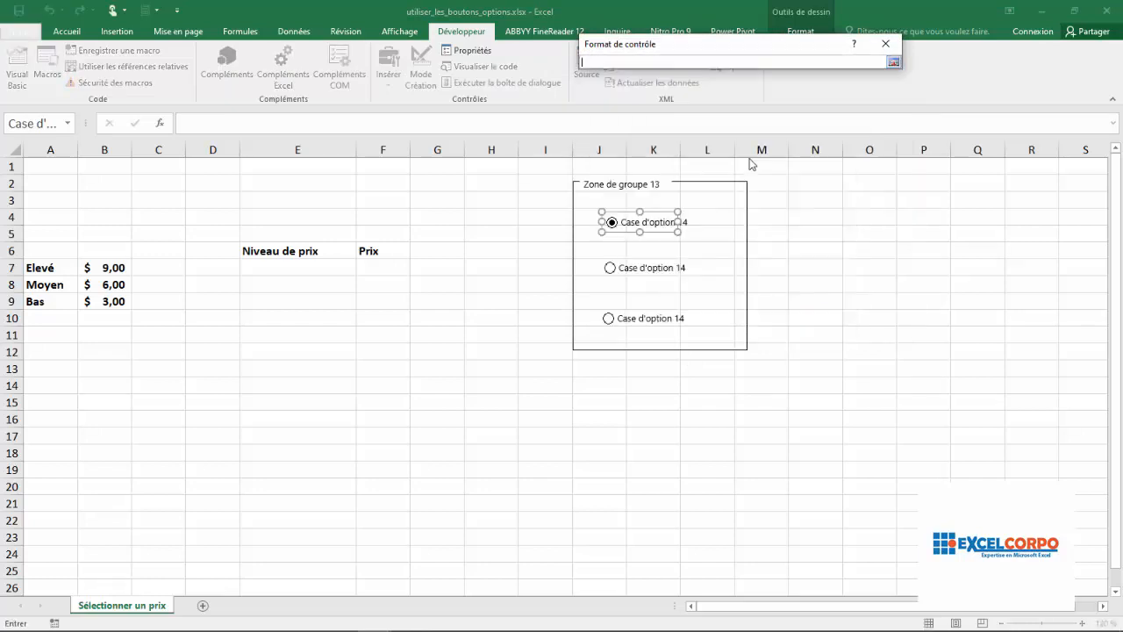
left_click(331, 217)
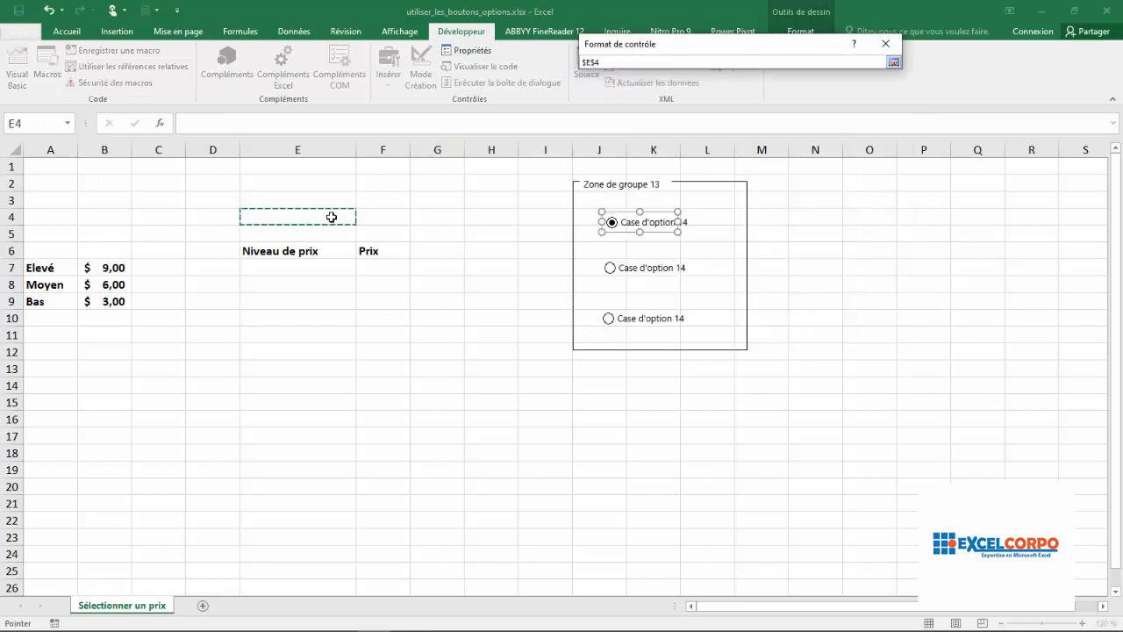
left_click(880, 49)
left_click(812, 324)
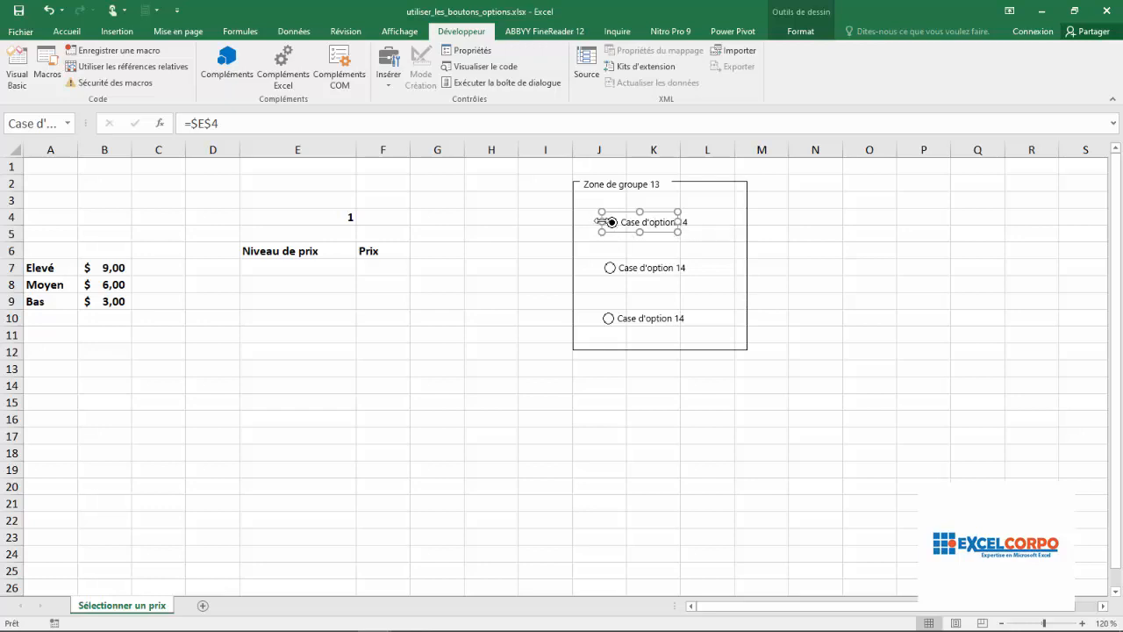
Test the three option buttons in turn and check the value each one returns in linked cell E4
left_click(339, 217)
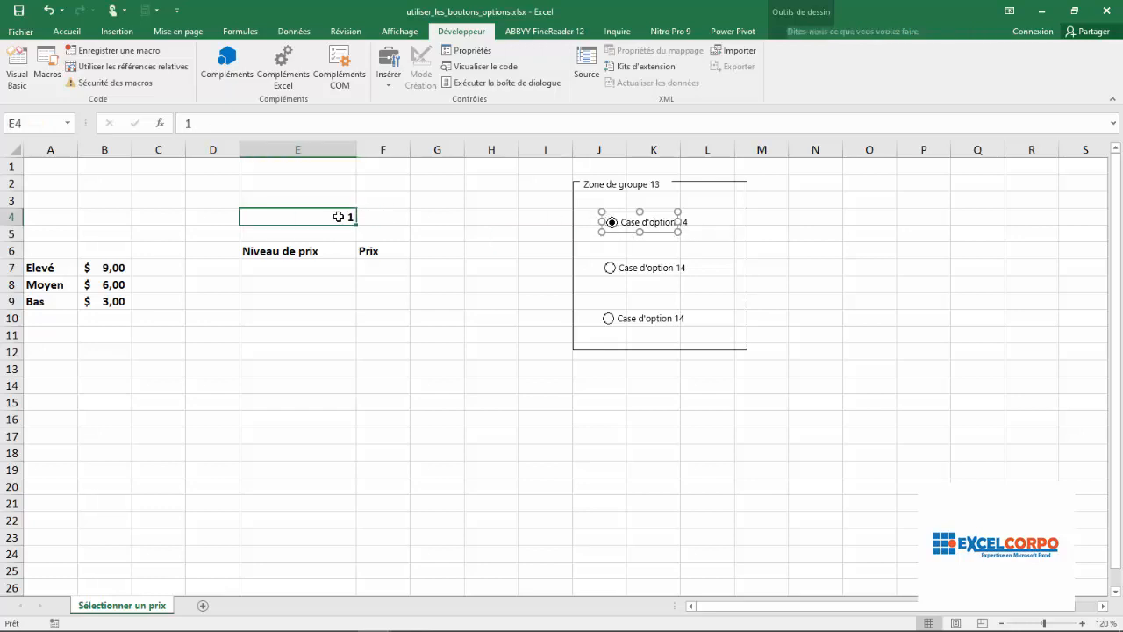
left_click(611, 271)
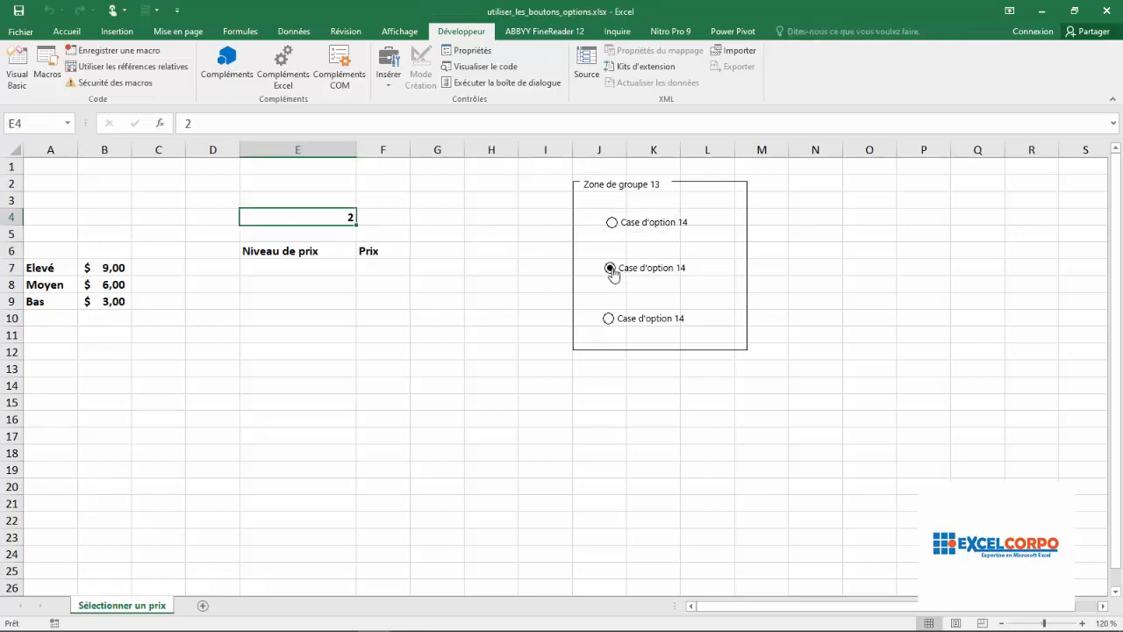
left_click(609, 318)
left_click(672, 226)
left_click(612, 269)
left_click(611, 318)
left_click(612, 222)
Check the linked cell in the control format settings of the second and third option buttons
right_click(645, 273)
left_click(699, 401)
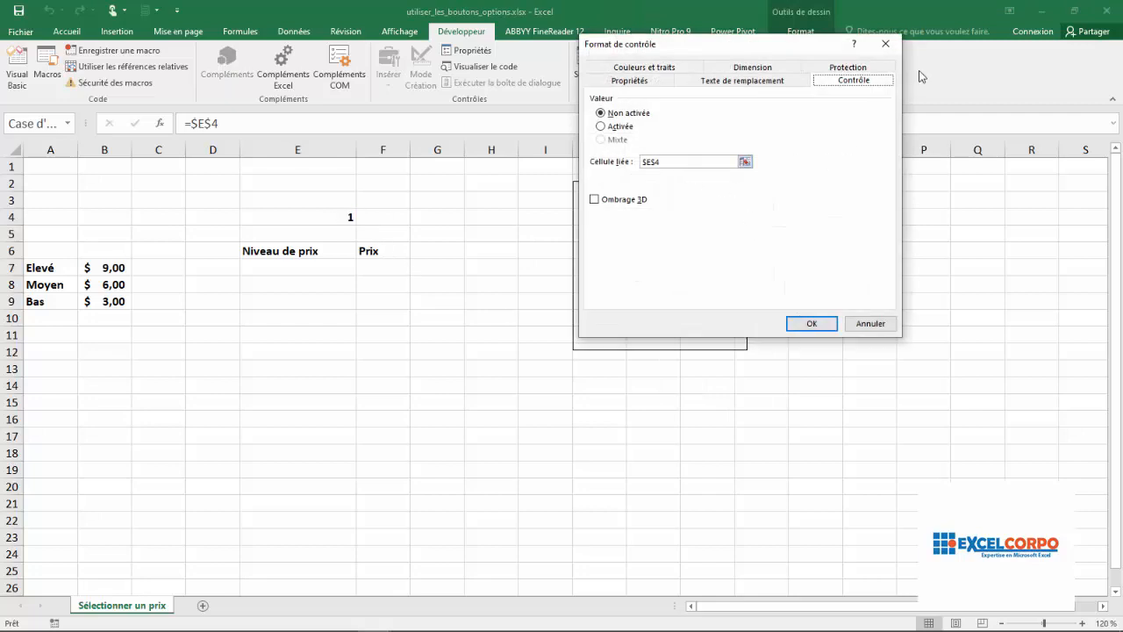
left_click(885, 43)
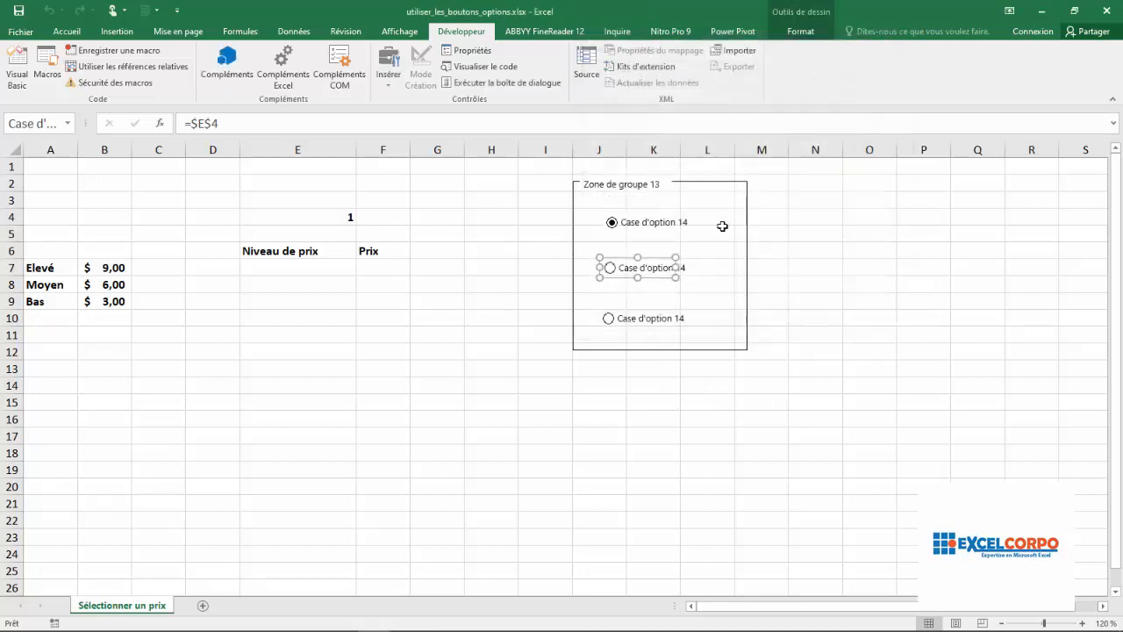
right_click(645, 314)
left_click(695, 447)
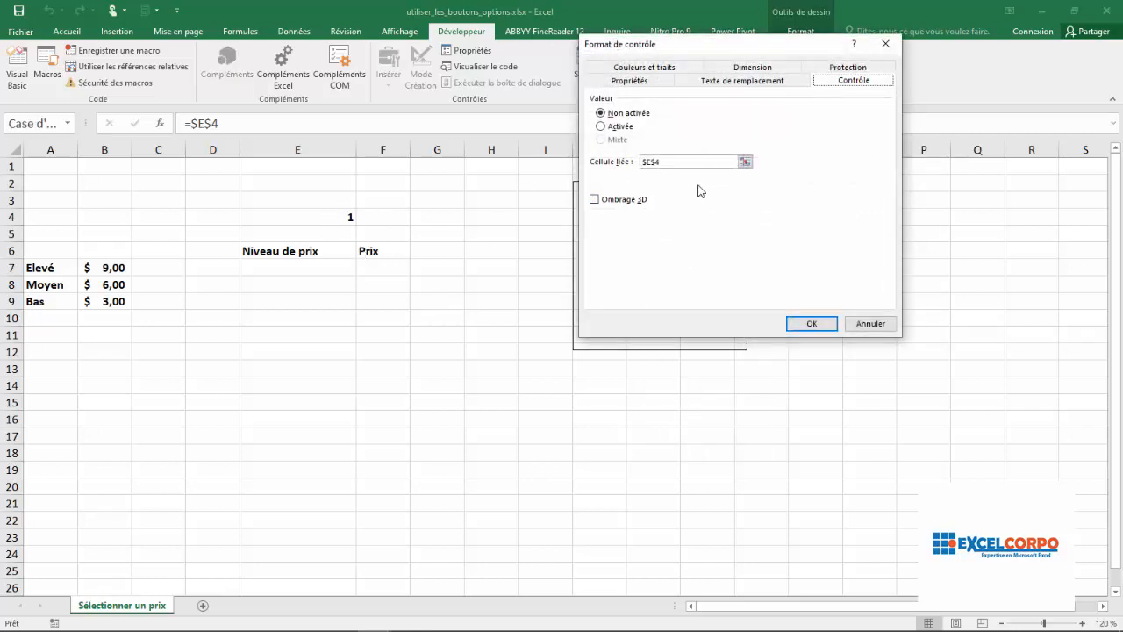
left_click(886, 43)
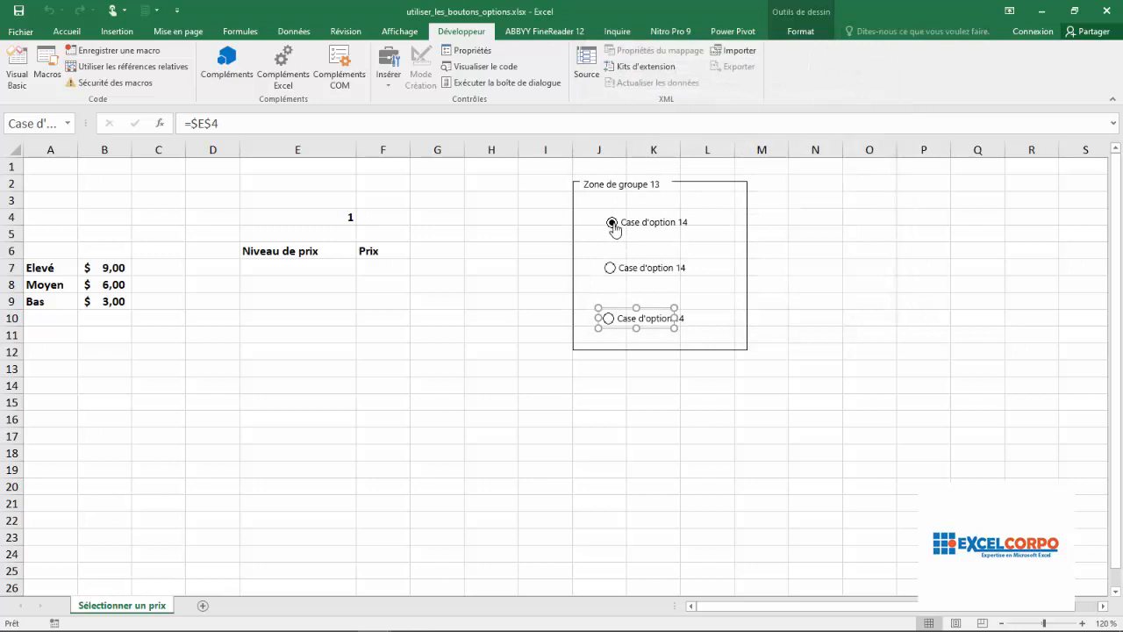
Cycle through the option buttons again, starting with the middle one, and compare the selection with cell E4
left_click(610, 269)
left_click(347, 217)
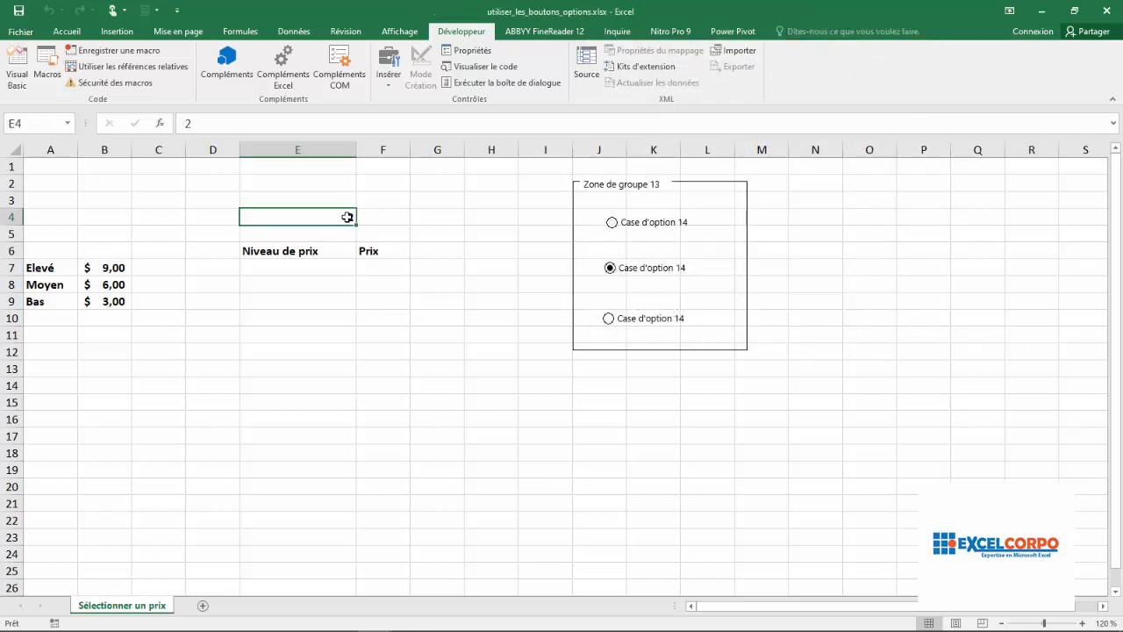
left_click(608, 318)
left_click(612, 222)
left_click(610, 268)
left_click(611, 329)
left_click(609, 321)
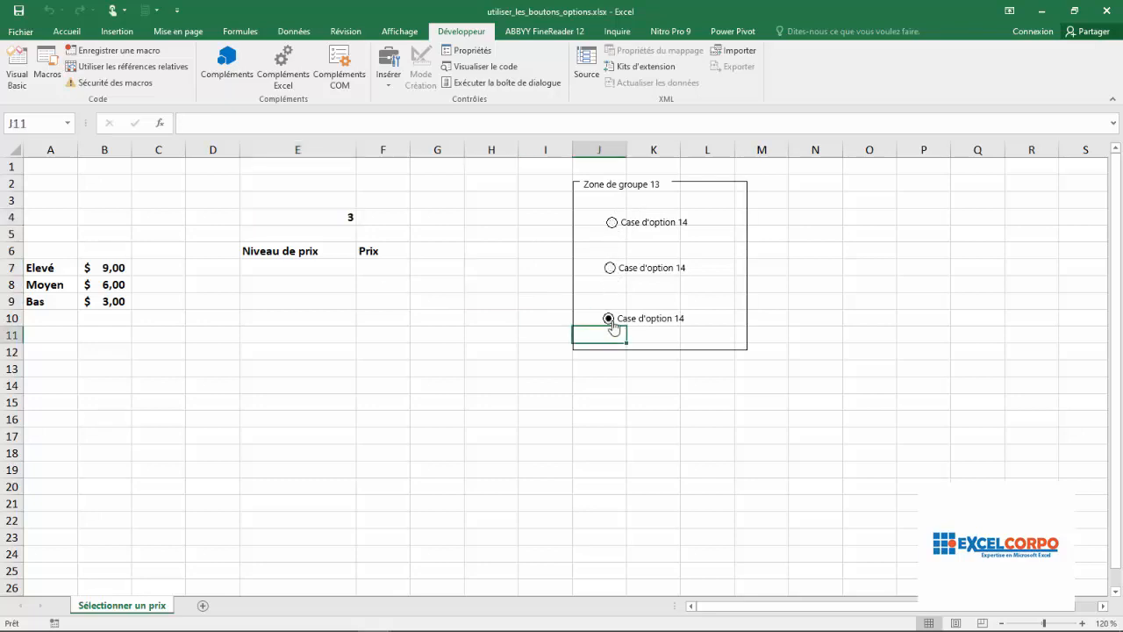
Widen the first option button in the group box and replace its label with "Pric élevé"
right_click(650, 226)
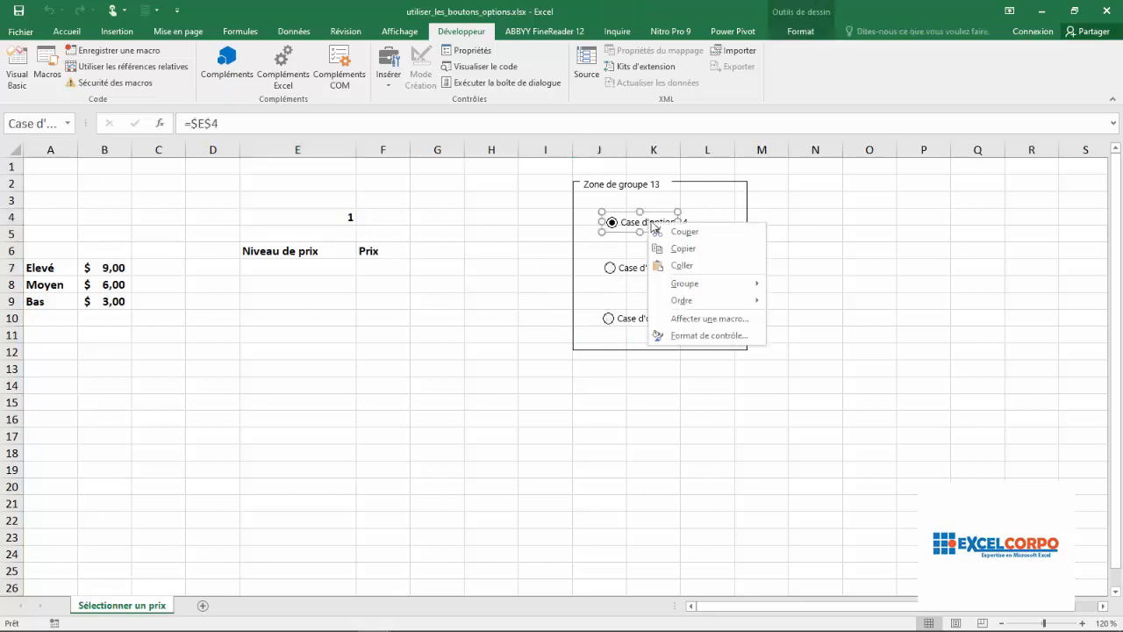
key("Escape")
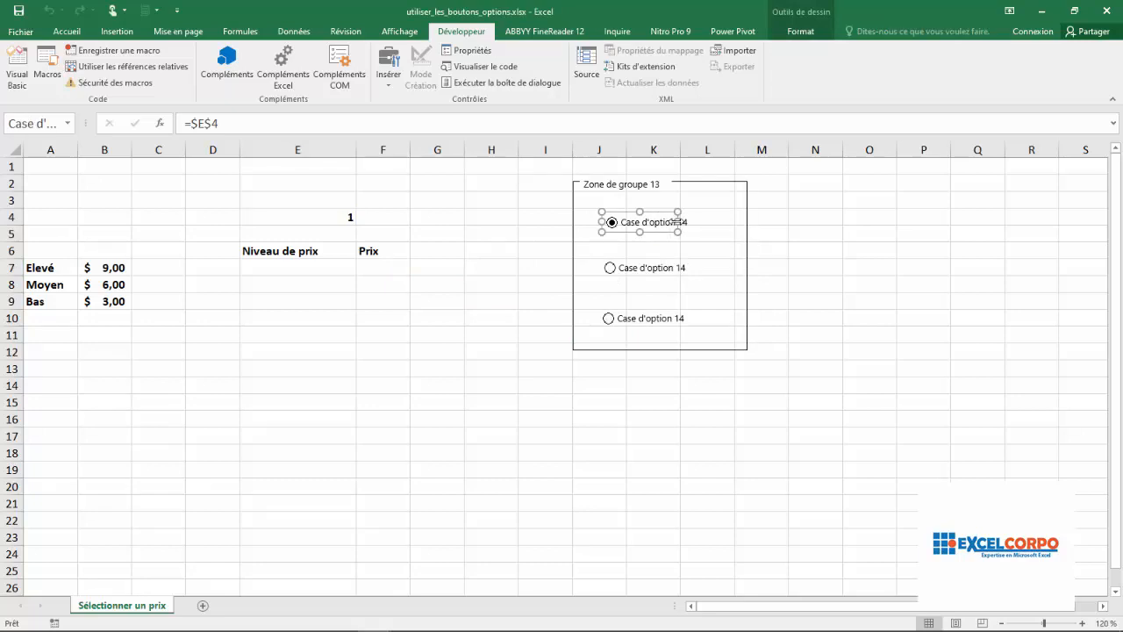
left_click_drag(677, 222, 699, 222)
left_click(689, 221)
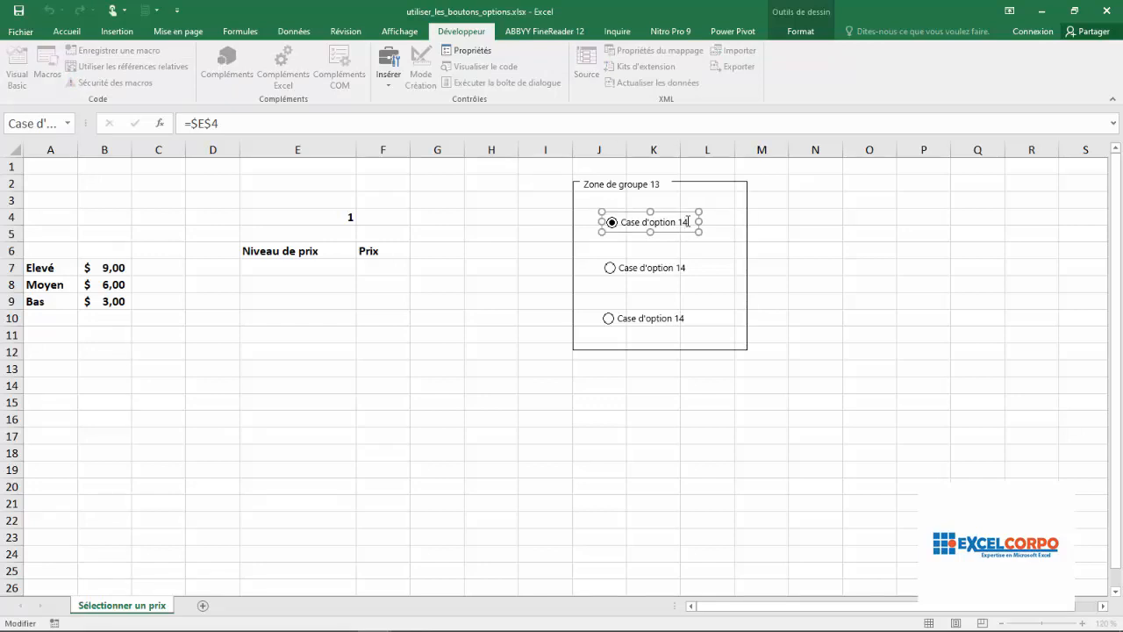
key("BackSpace")
key("BackSpace")
key("BackSpace")
key("BackSpace")
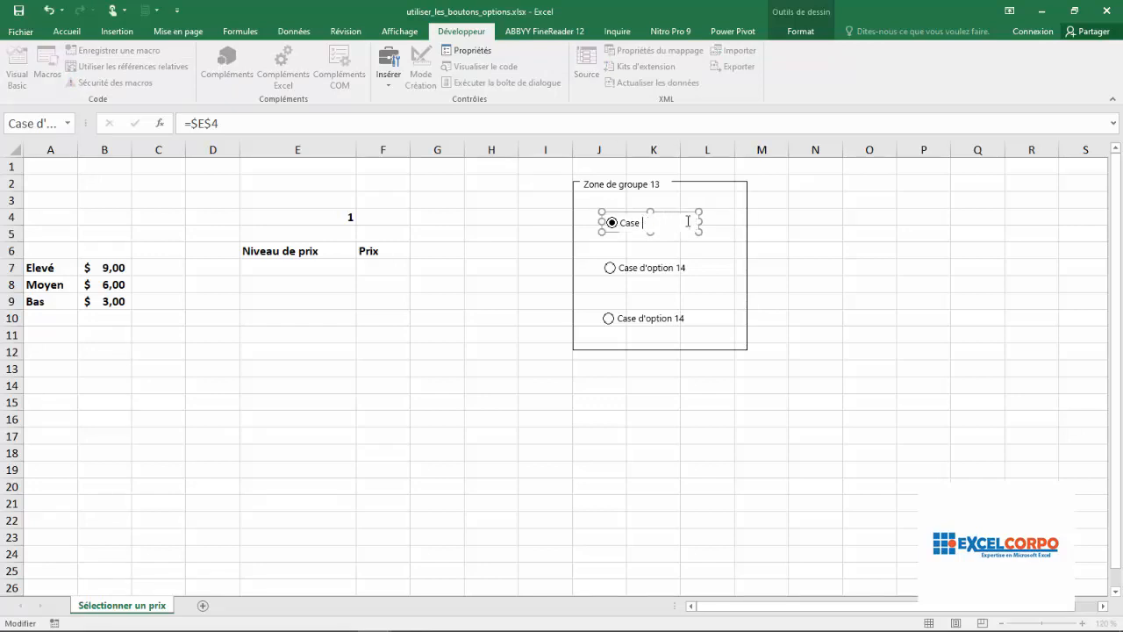
key("BackSpace")
key("BackSpace")
key("BackSpace")
key("BackSpace")
key("BackSpace")
type("Pric élevé")
Widen the second option button and change its label to "Prix moyen"
left_click(671, 270)
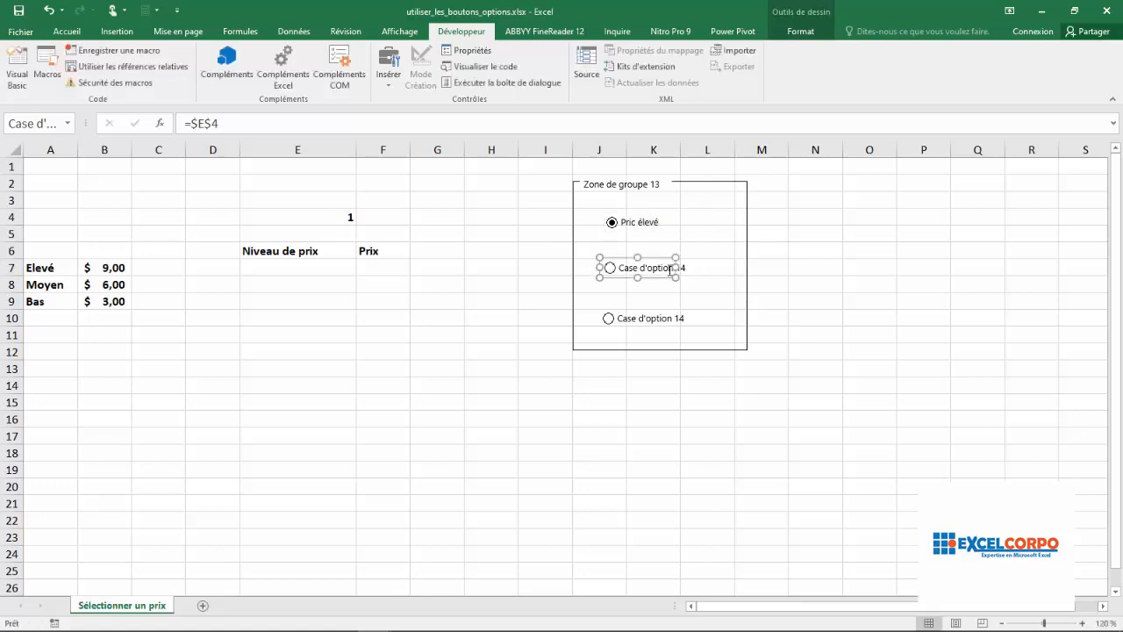
left_click_drag(681, 267, 692, 268)
left_click(686, 267)
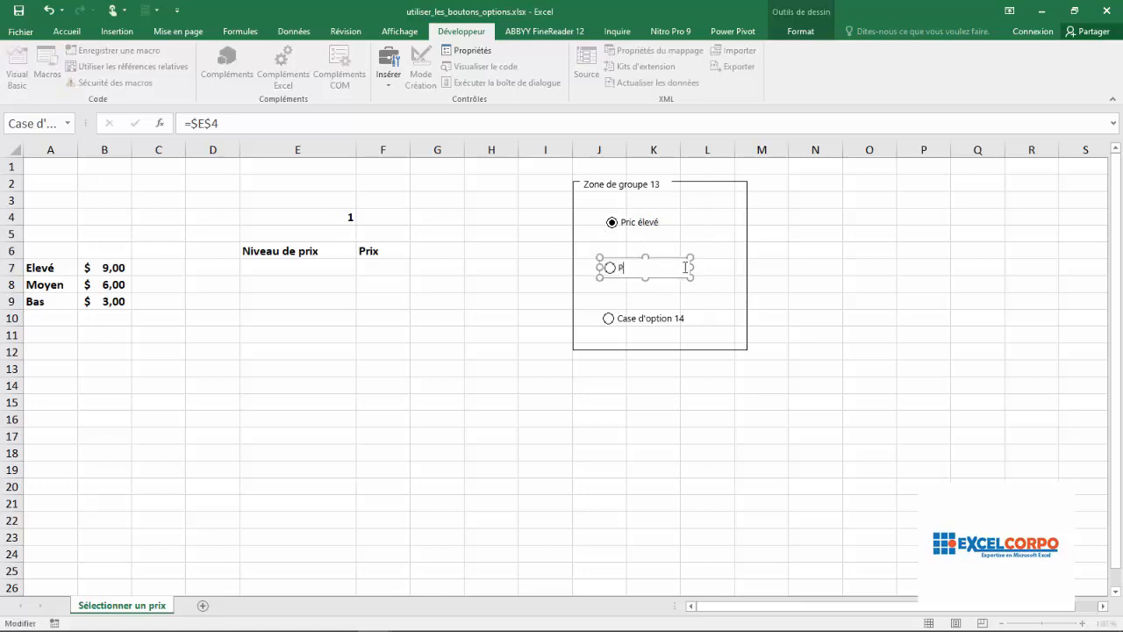
type("Prix moyen")
Change the third option button's label to "Prix bas"
left_click(683, 318)
left_click(683, 318)
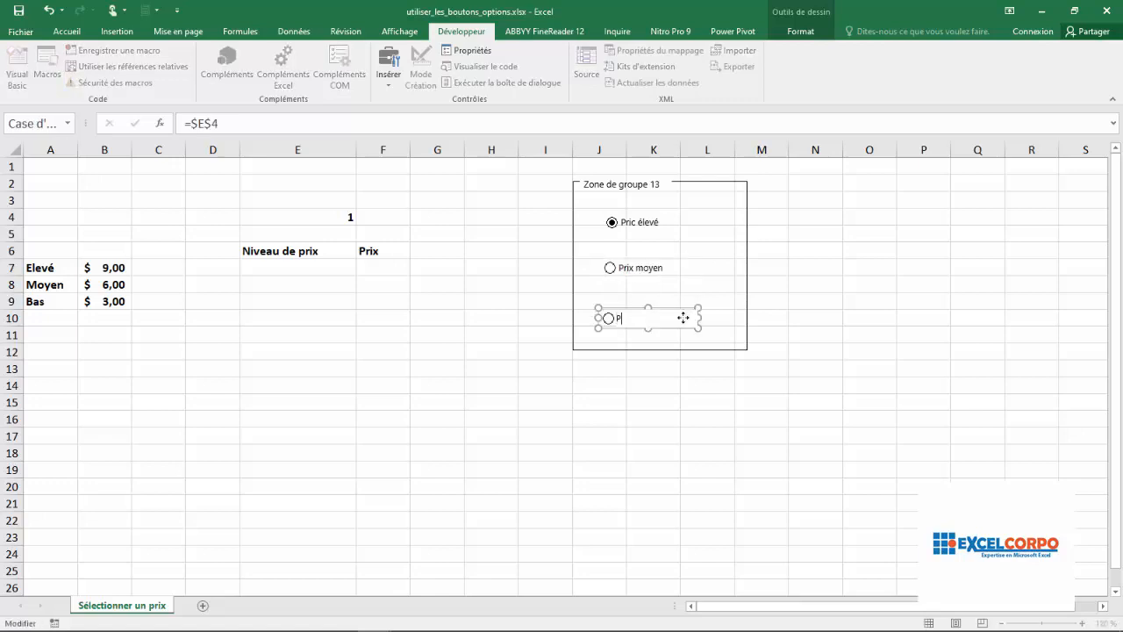
type("Prix bas")
Correct the first option button's label to "Prix élevé" and try out the Prix moyen and Prix bas options
left_click(634, 218)
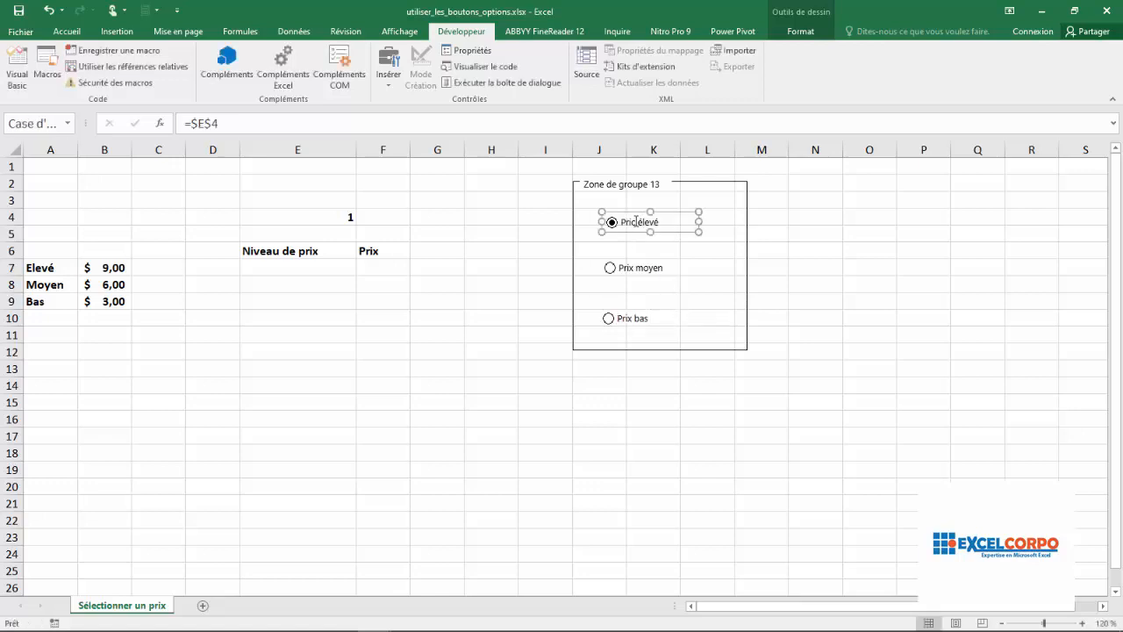
left_click(636, 222)
key("BackSpace")
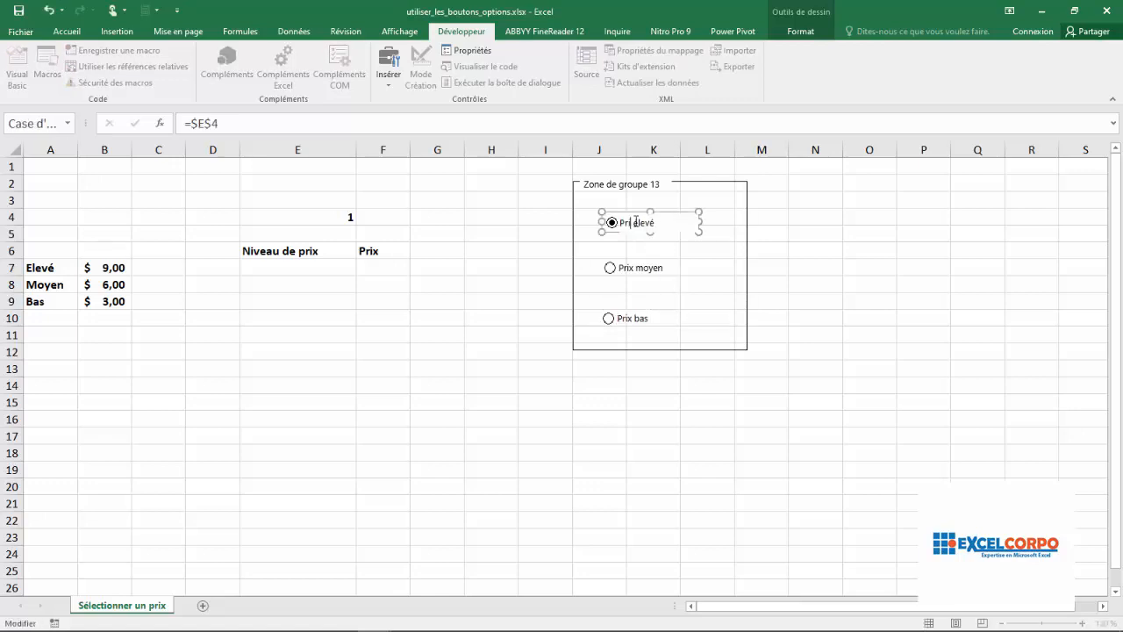
type("x")
left_click(684, 251)
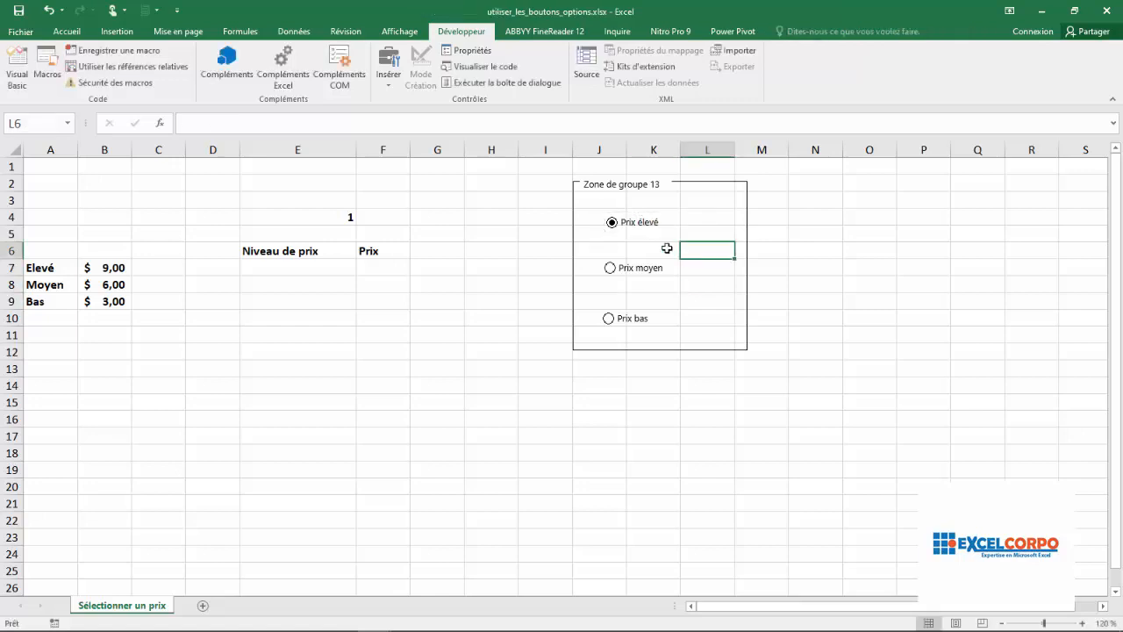
left_click(610, 269)
left_click(609, 318)
Replace the title of the group box around the option buttons with "Selectionner un prix"
left_click(630, 184)
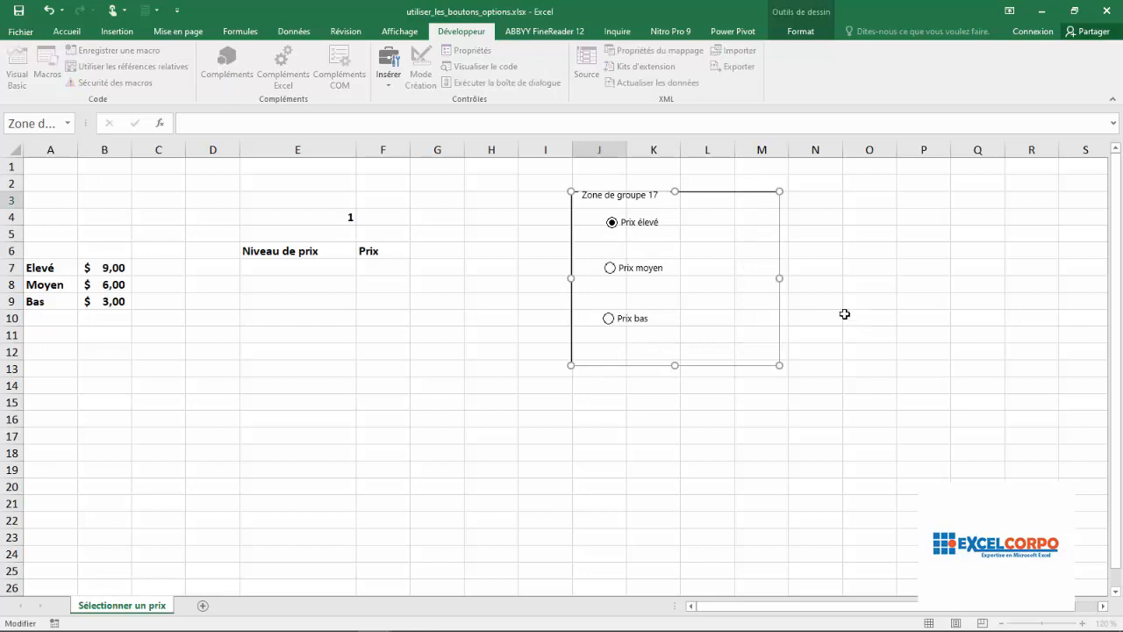
left_click(630, 200)
left_click(616, 195)
left_click(614, 197)
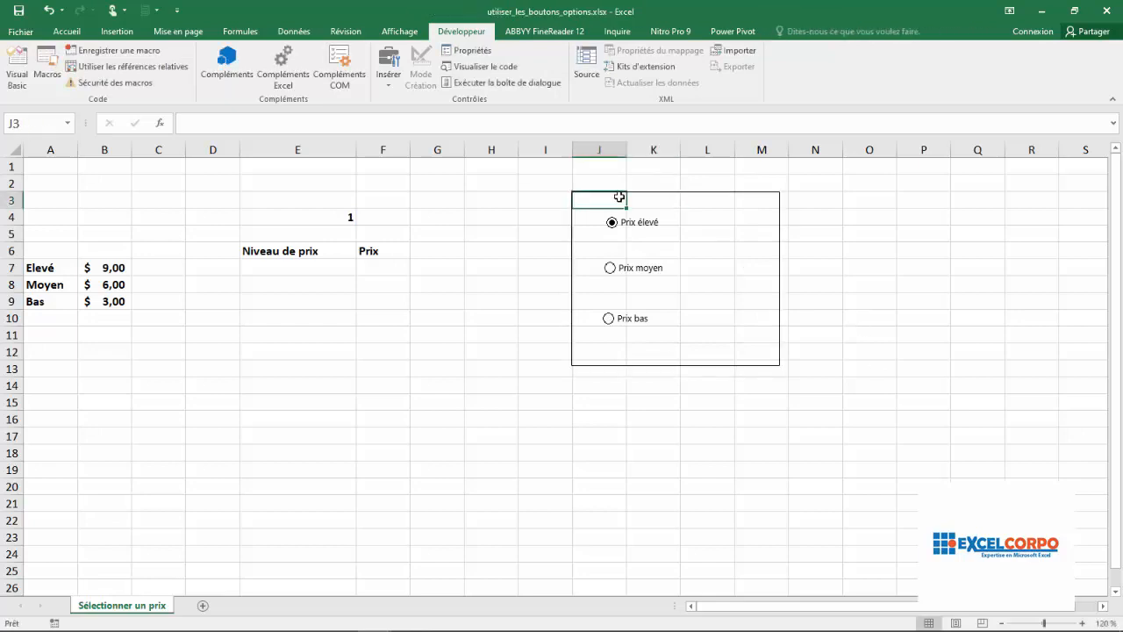
left_click(584, 192)
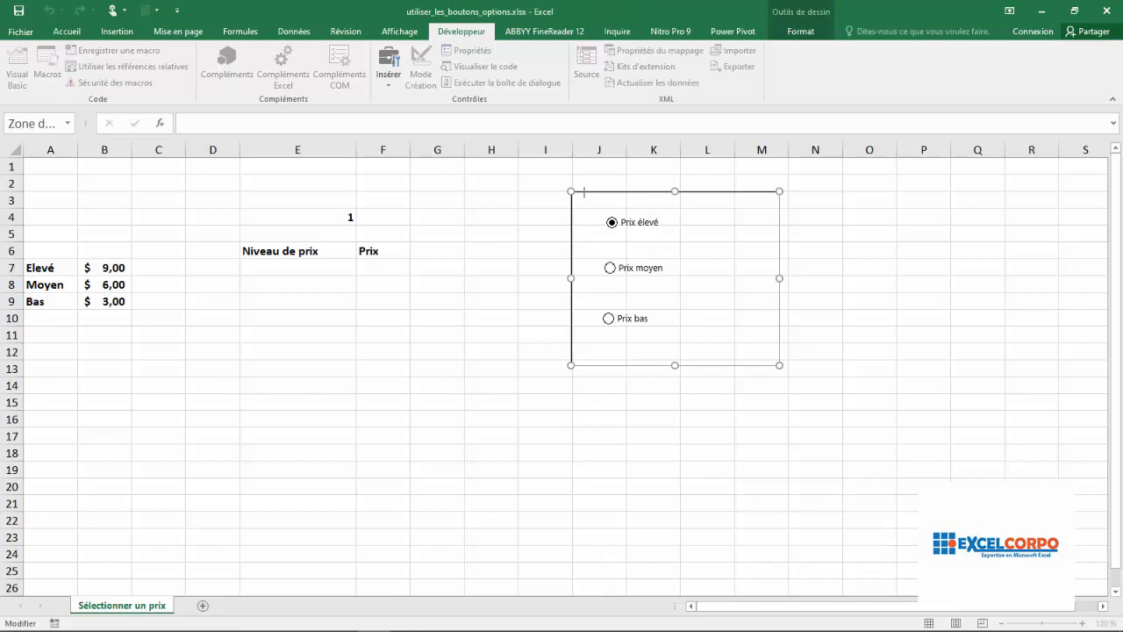
type("s")
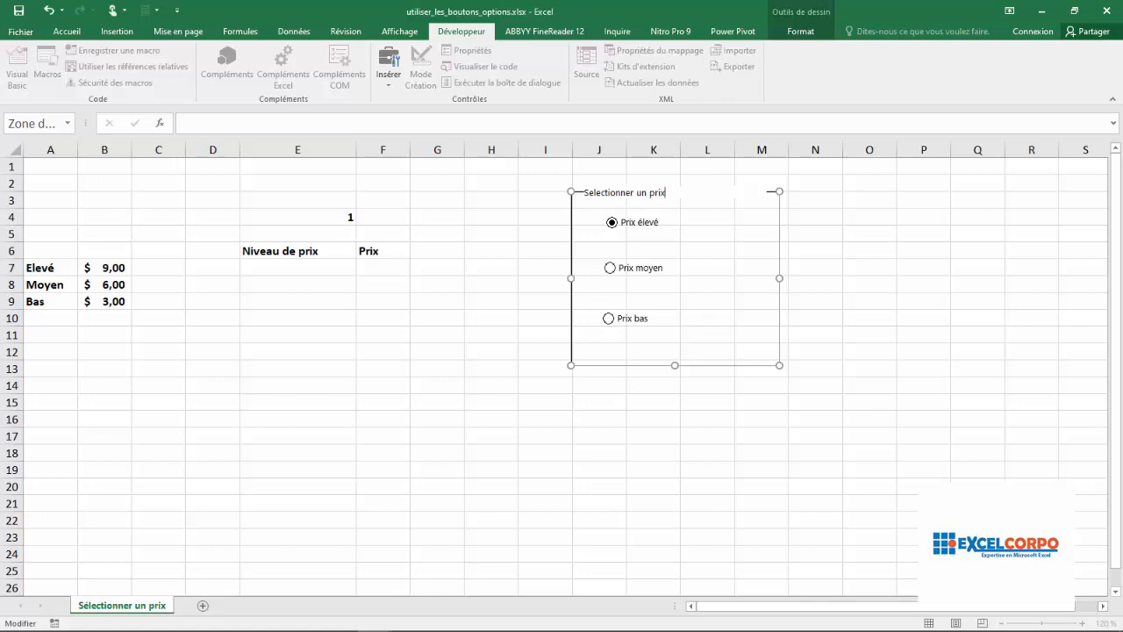
left_click(869, 385)
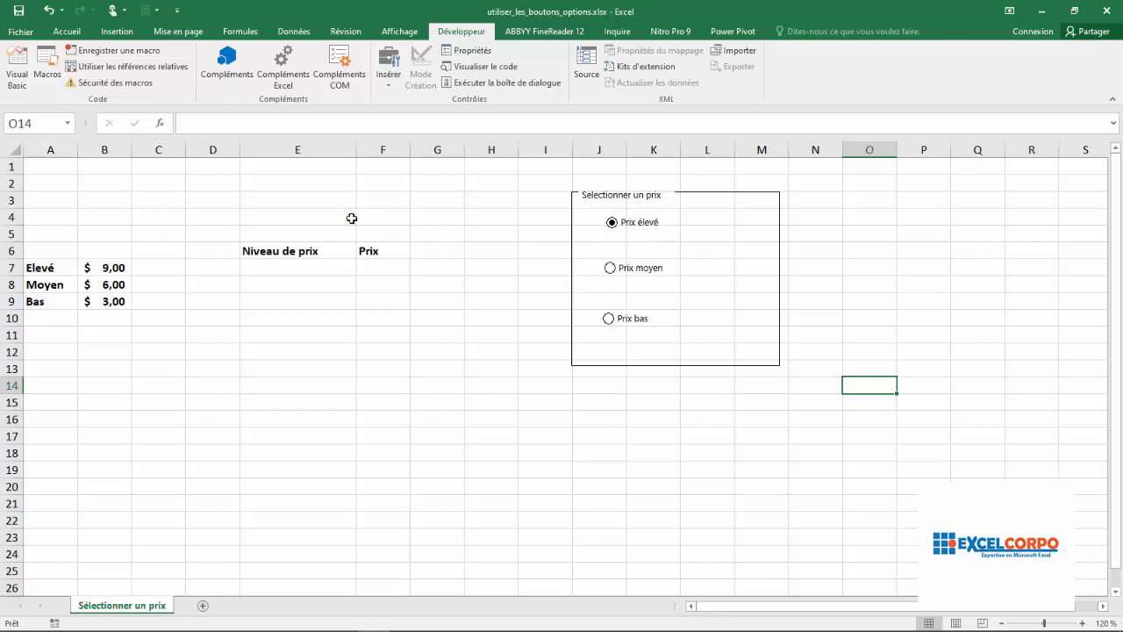
Choose Prix moyen and Prix bas in turn and check the value returned in linked cell E4
left_click(610, 268)
left_click(608, 319)
left_click(742, 275)
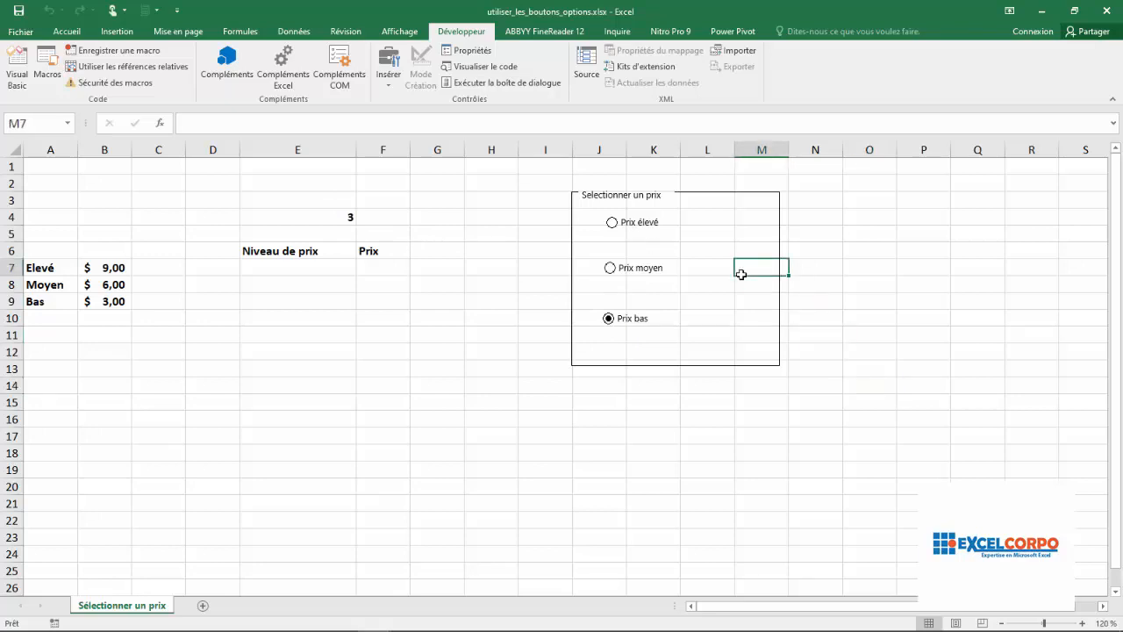
Enter the formula =INDEX(A7:A9;E4;1) in cell E7 under Niveau de prix to return the chosen price level
left_click(318, 270)
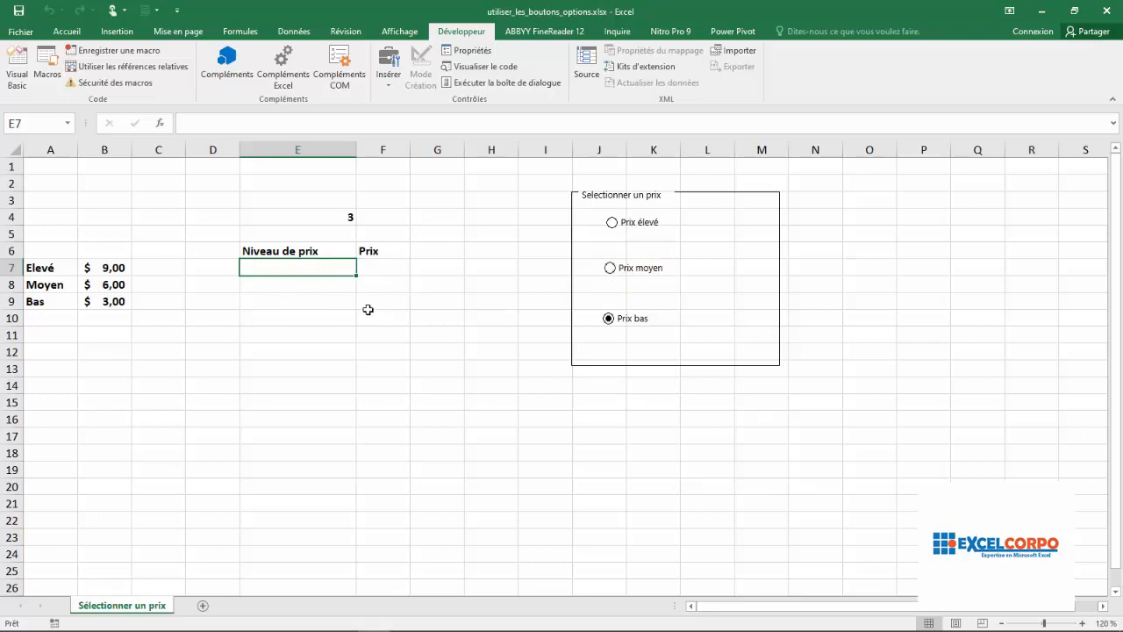
left_click(382, 267)
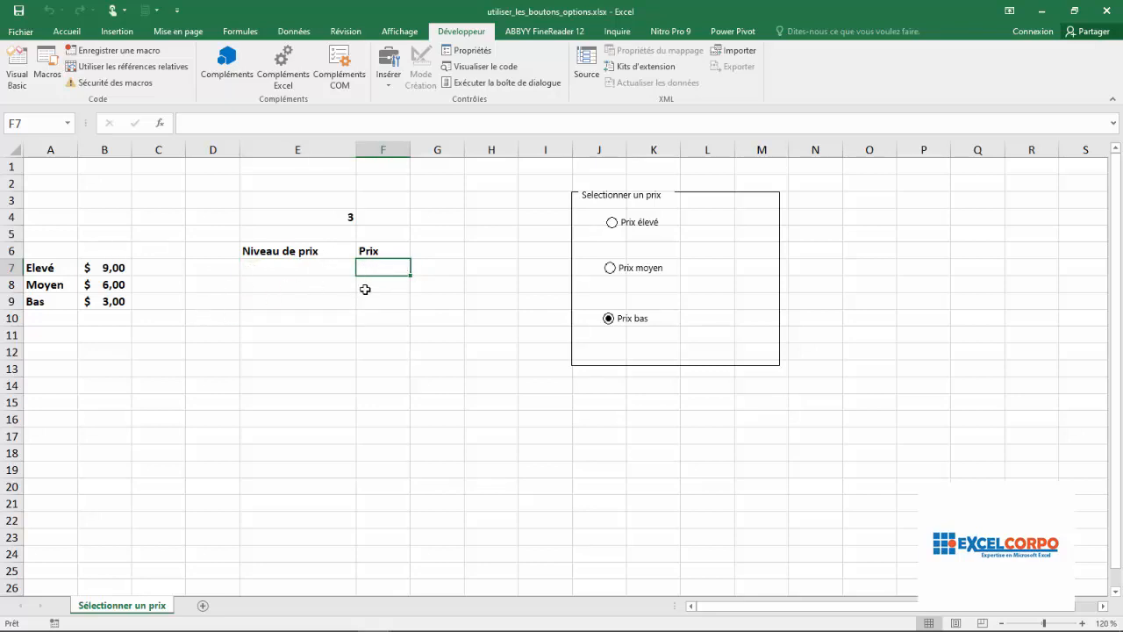
left_click(310, 265)
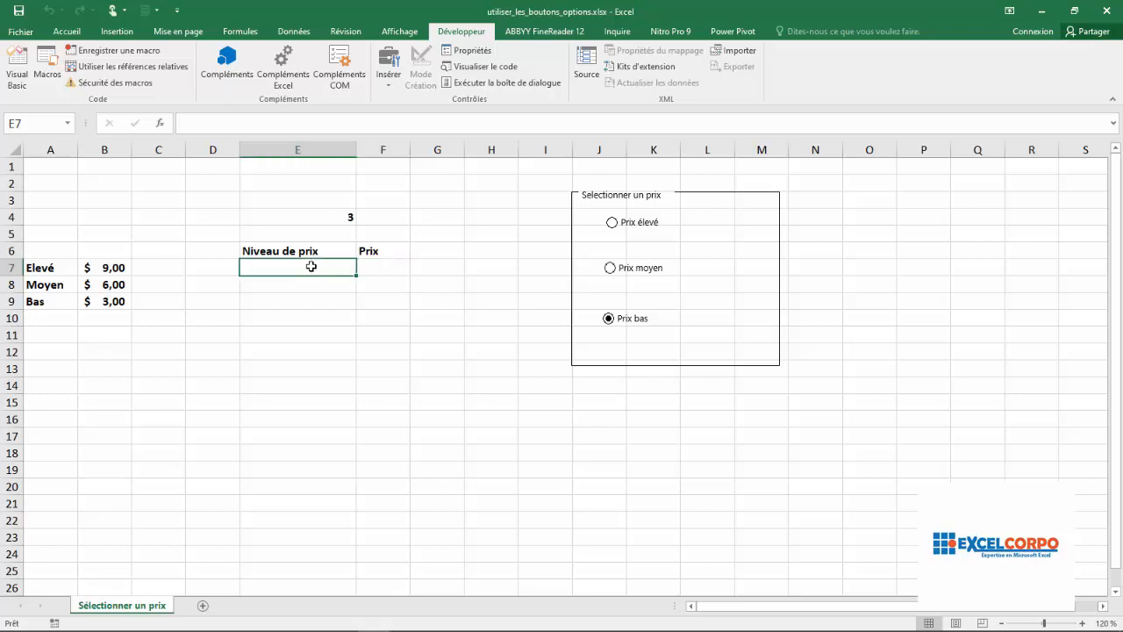
type("=ind")
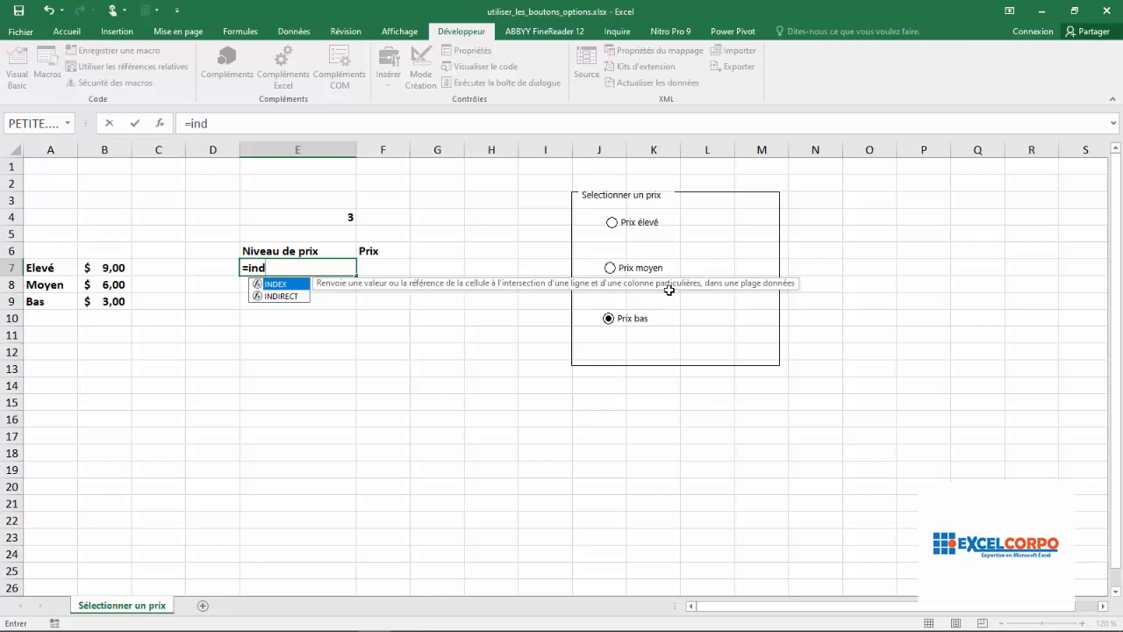
double_click(274, 285)
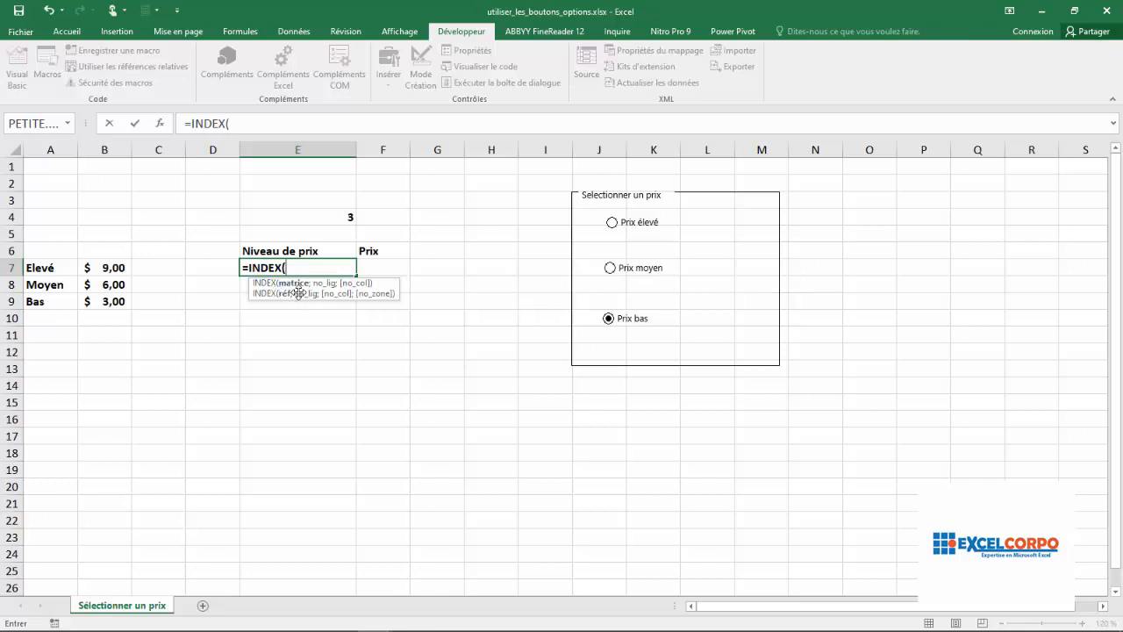
left_click_drag(56, 266, 51, 298)
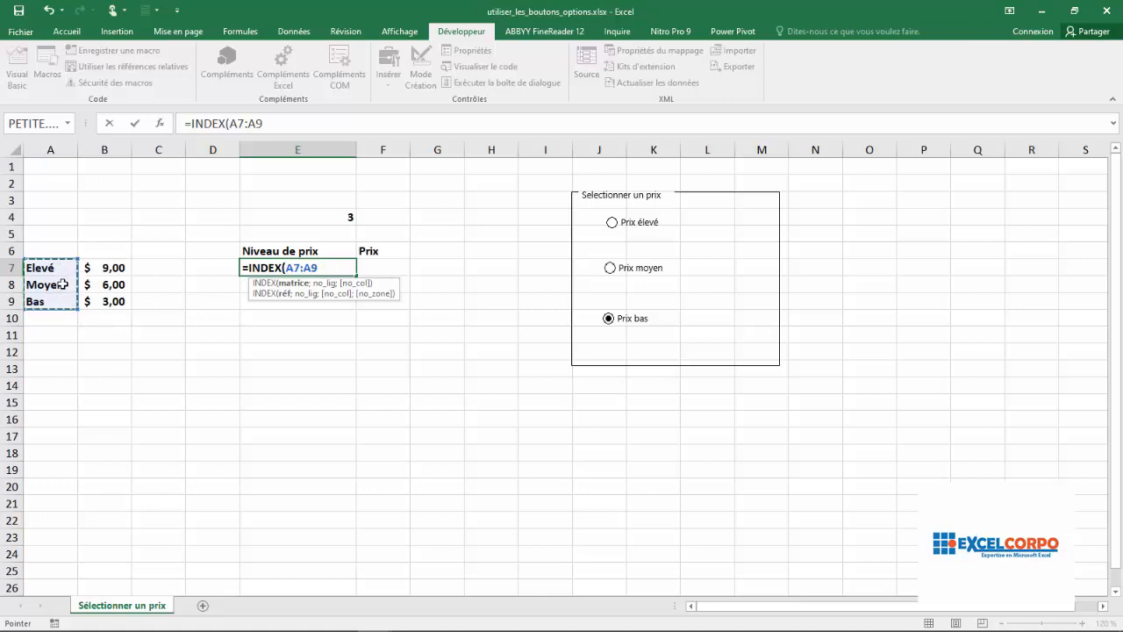
type("m")
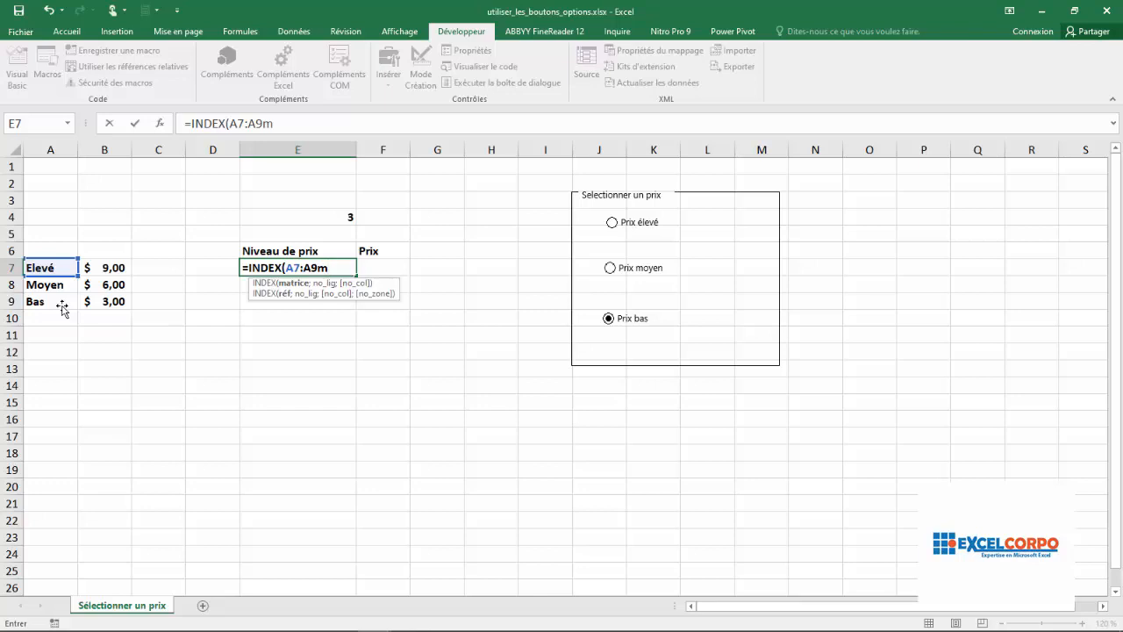
key("BackSpace")
type(";")
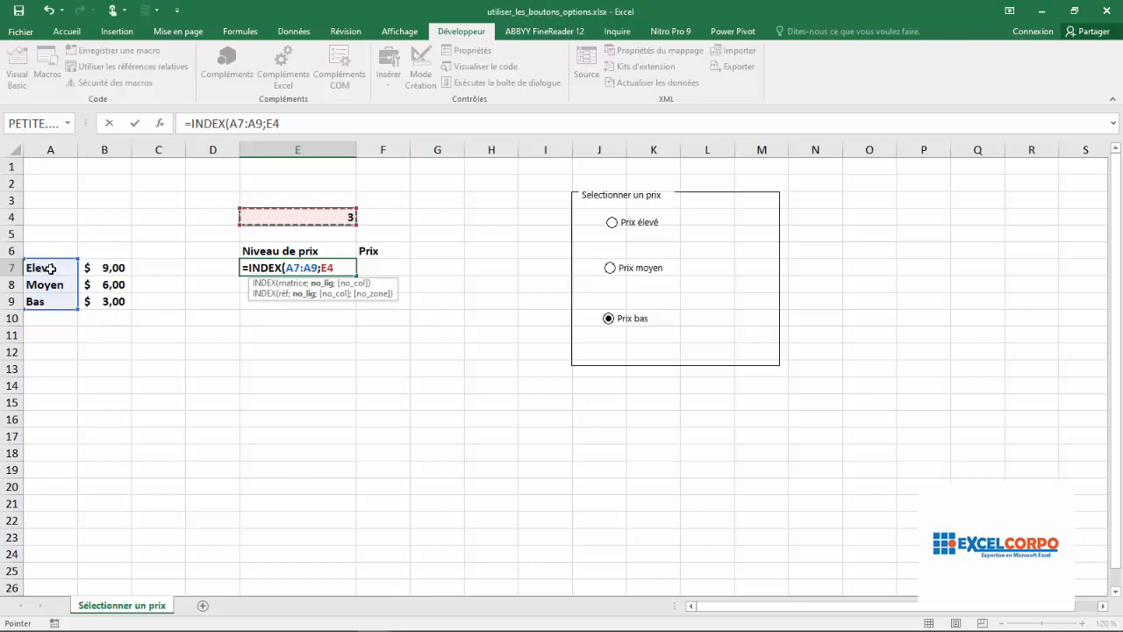
type(";")
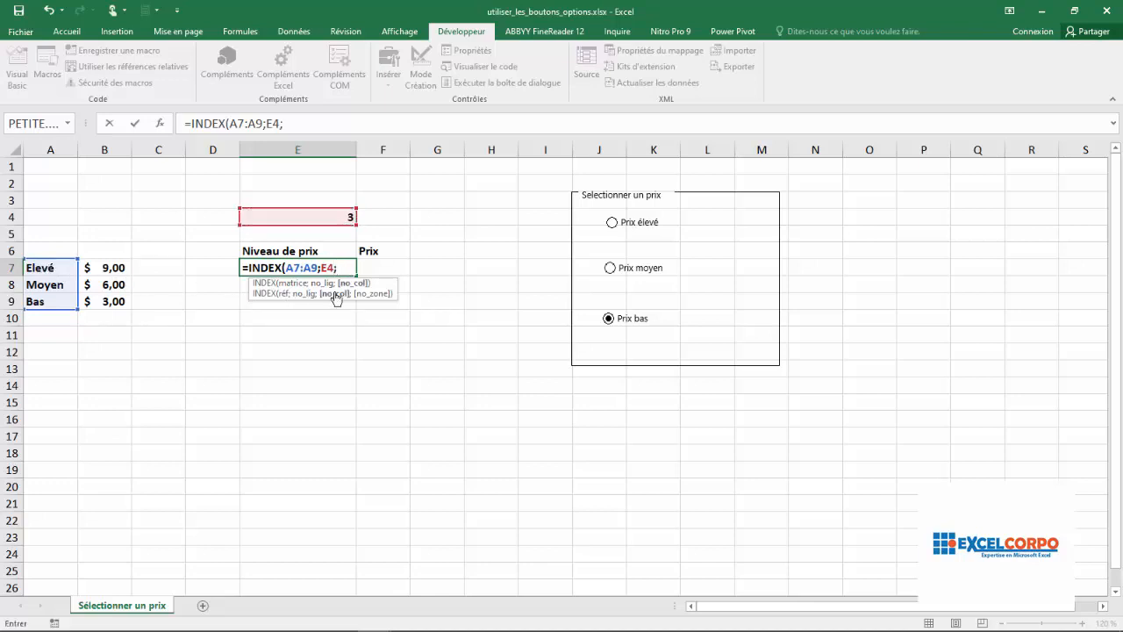
type("1)")
key("Return")
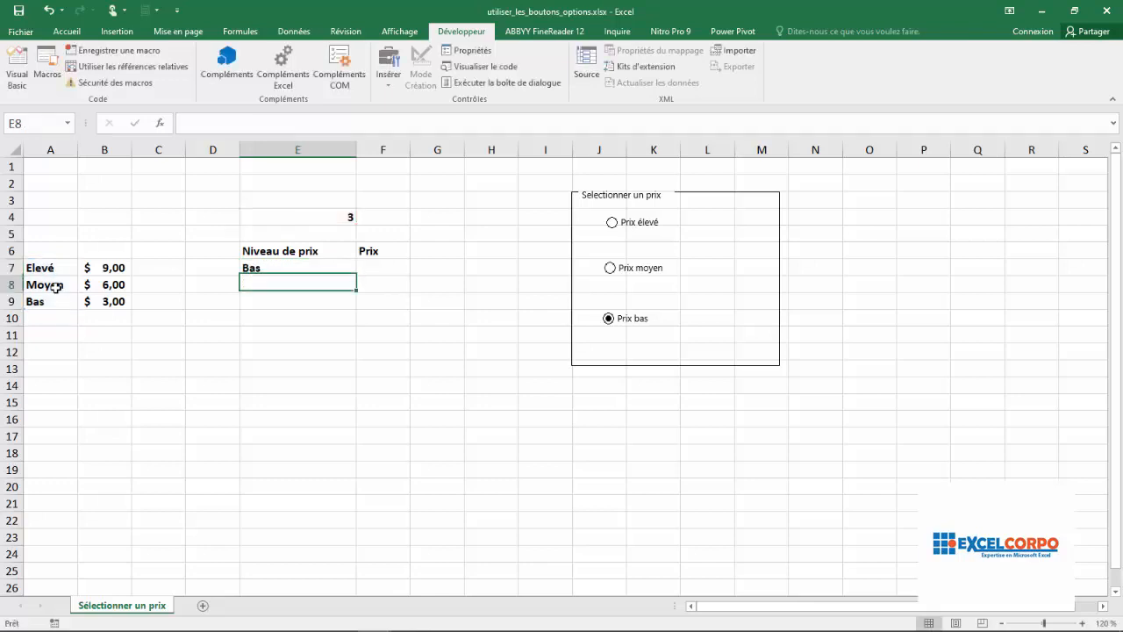
Review the formula in E7 and test it by choosing Prix moyen, Prix élevé and Prix bas in turn
left_click(294, 268)
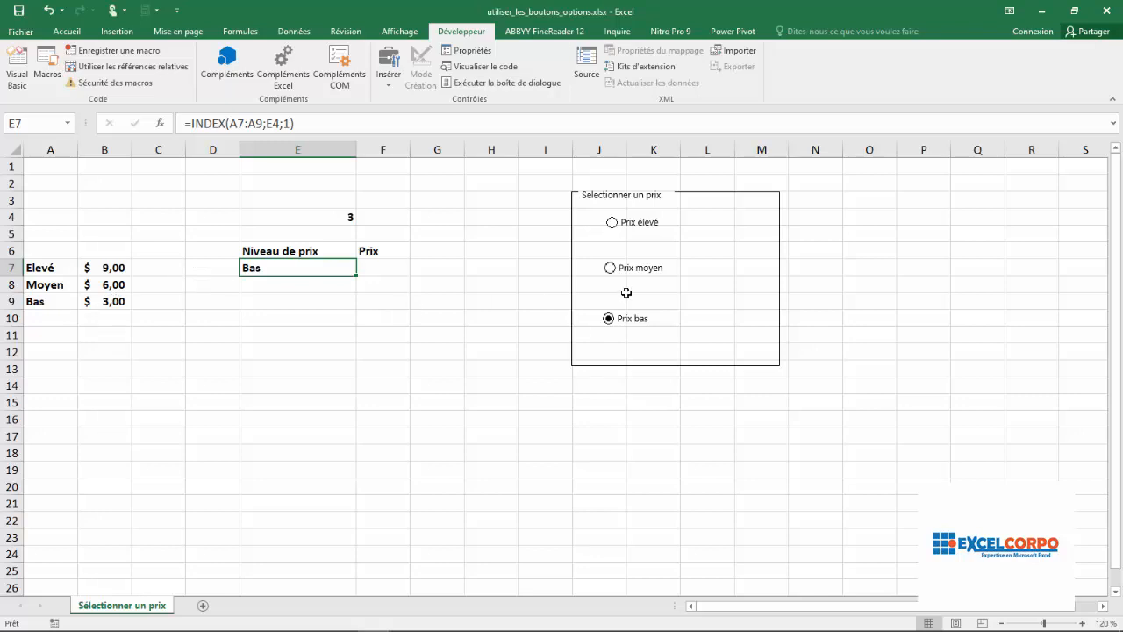
left_click(609, 268)
left_click(612, 223)
left_click(609, 319)
Enter the formula =RECHERCHEV(E7;A7:B9;2;FAUX) in cell F7 under Prix to return the price of the chosen level
left_click(373, 277)
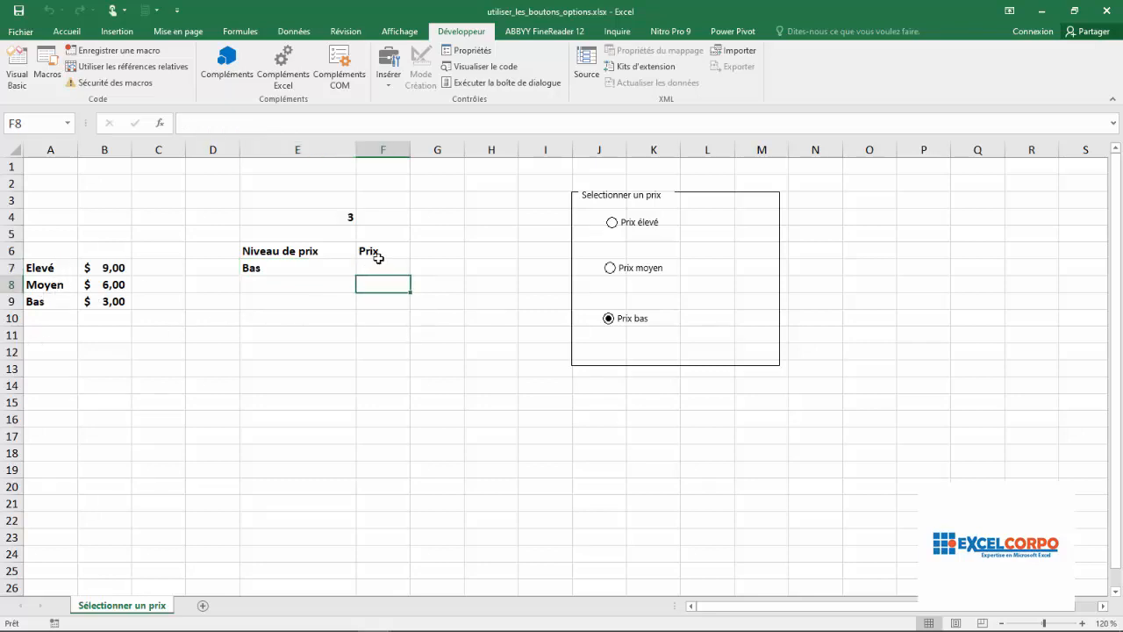
left_click(378, 258)
left_click(375, 264)
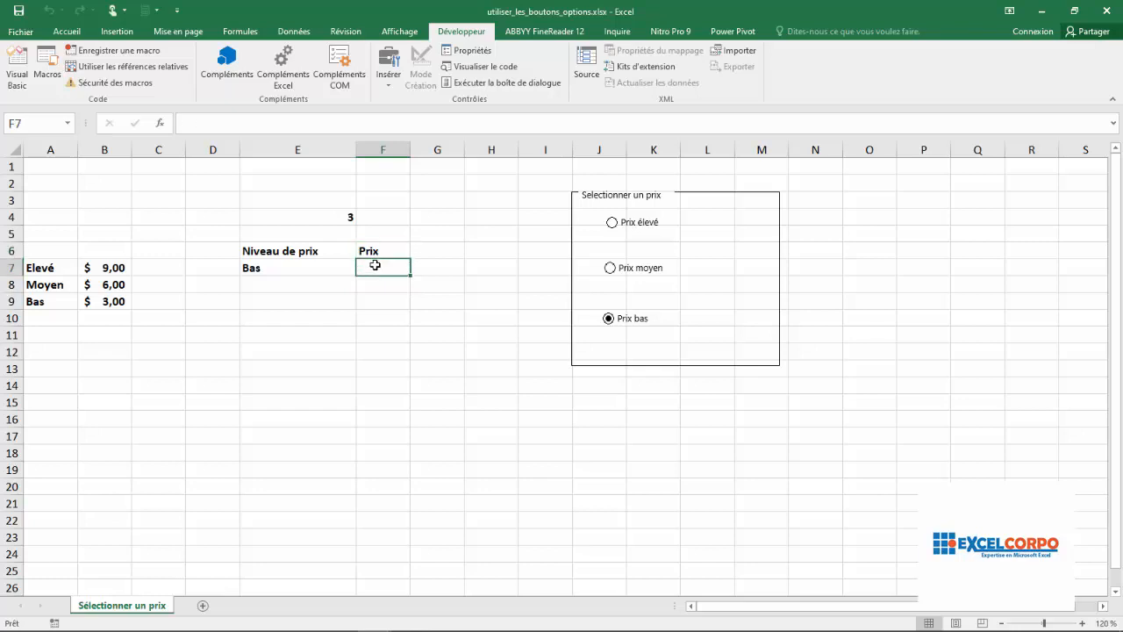
type("=")
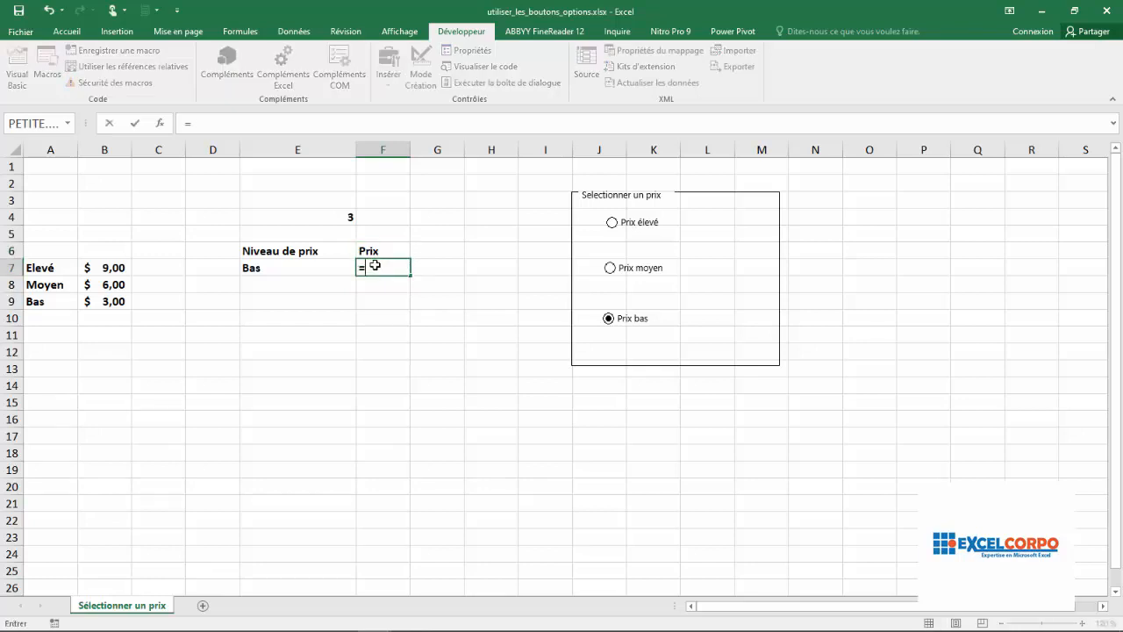
type("rech")
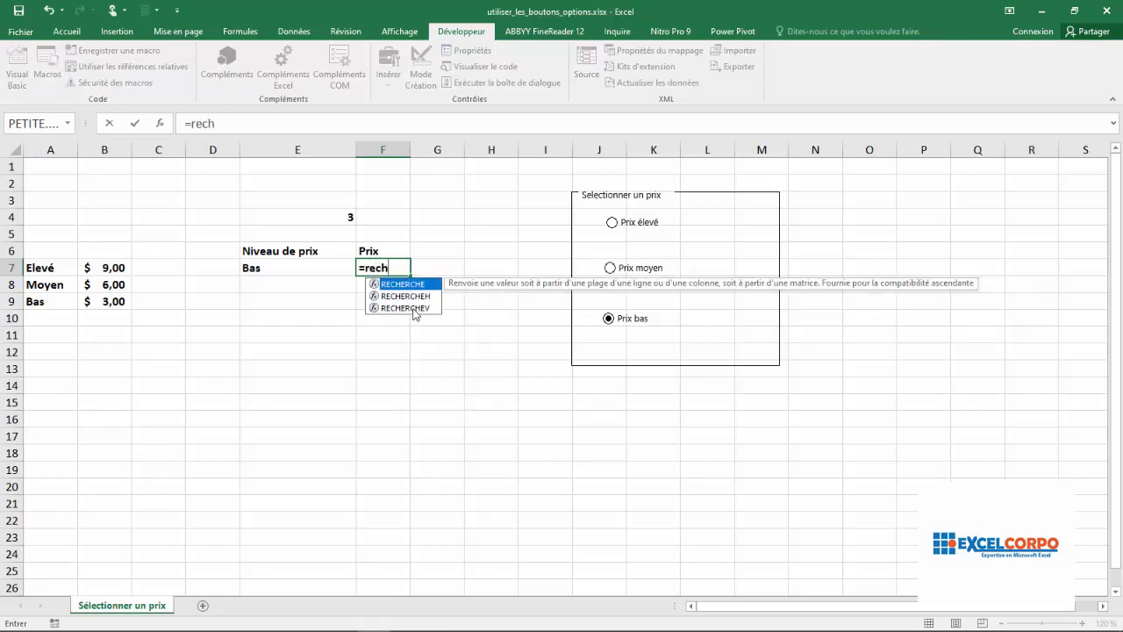
left_click(414, 313)
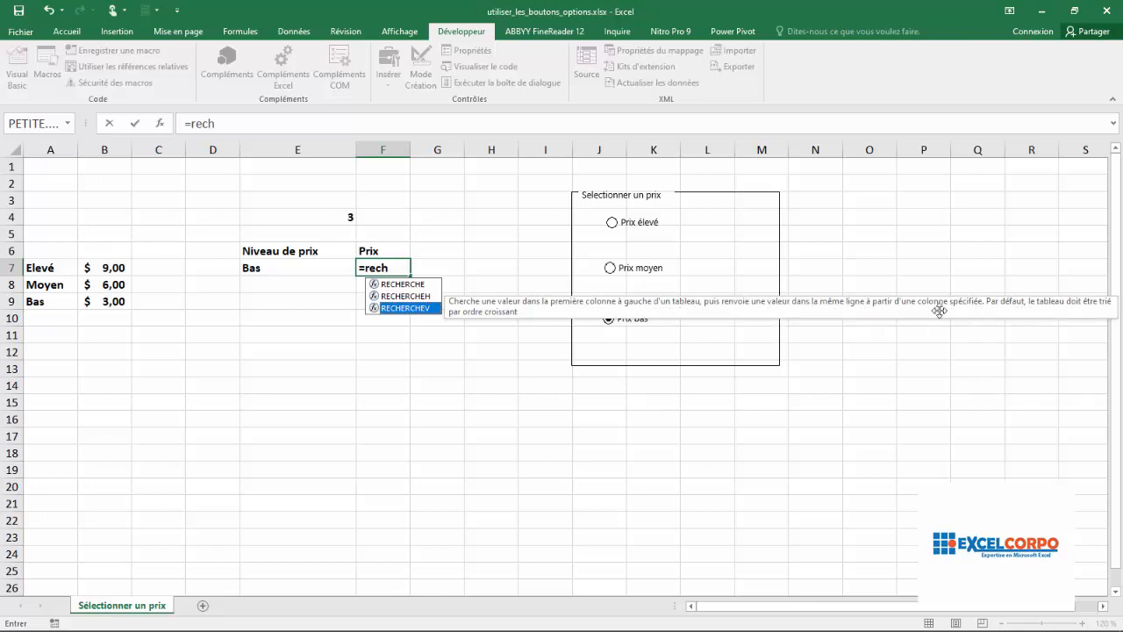
double_click(422, 309)
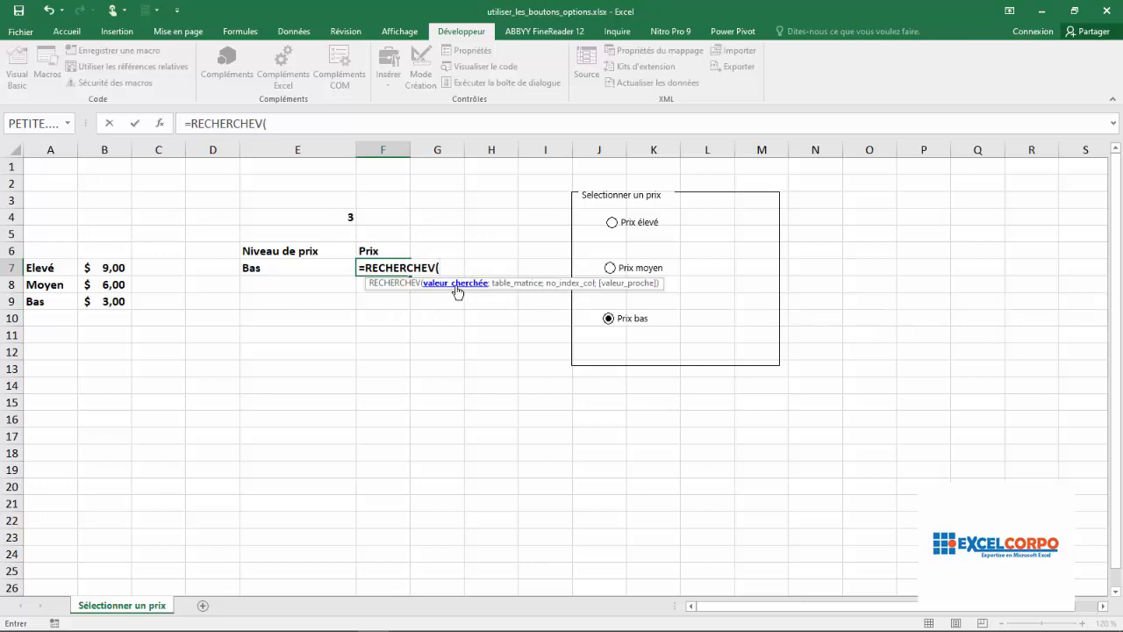
left_click(301, 267)
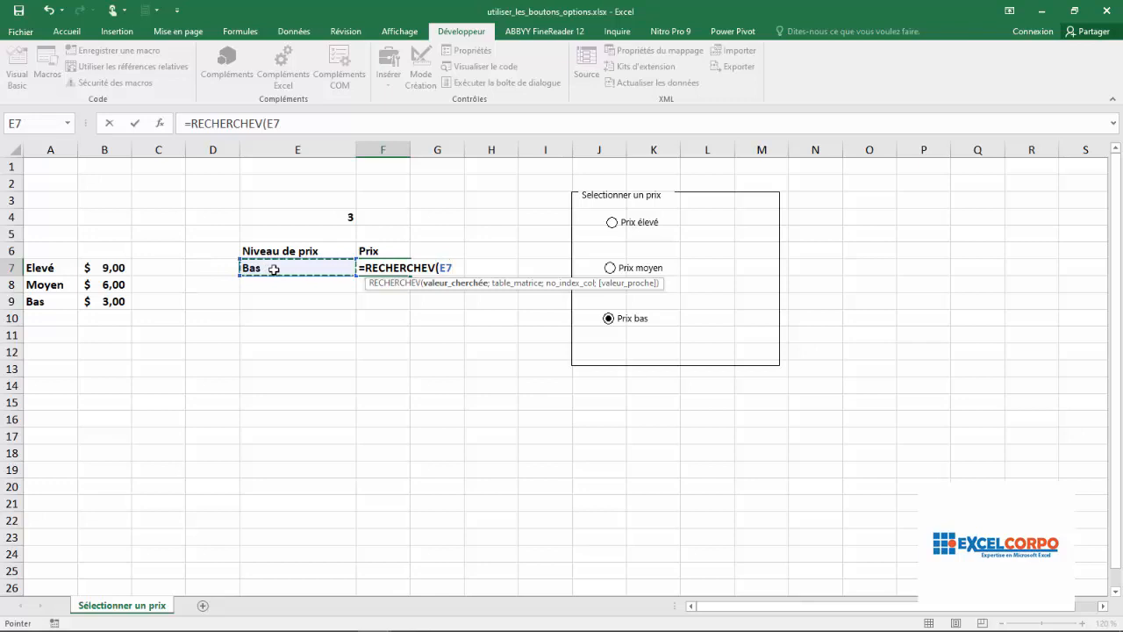
type(";")
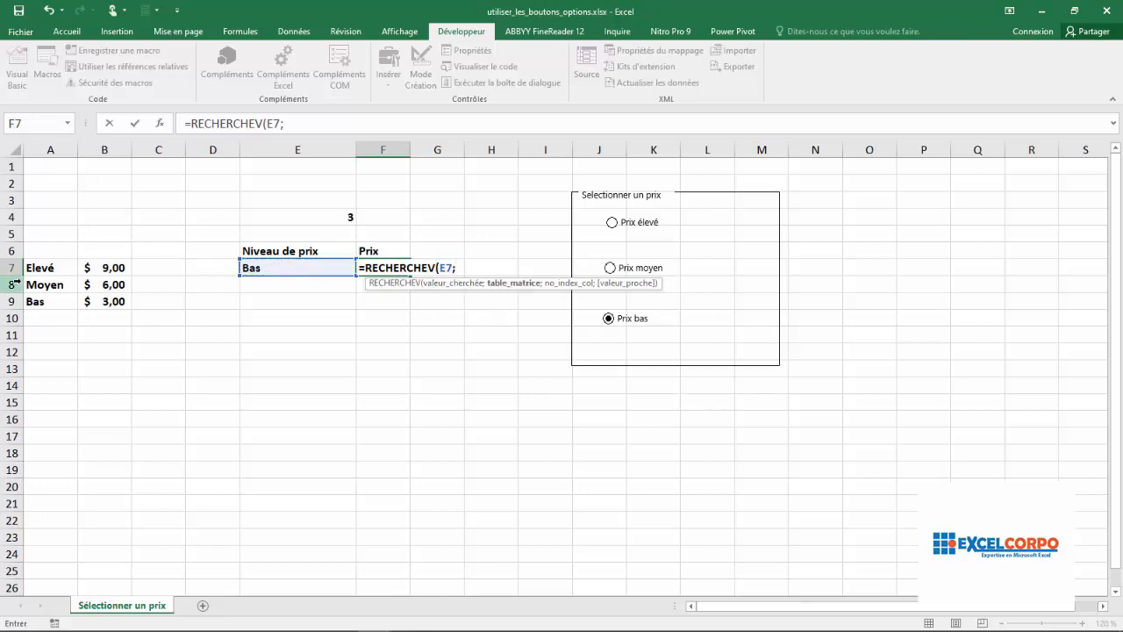
left_click_drag(34, 268, 82, 295)
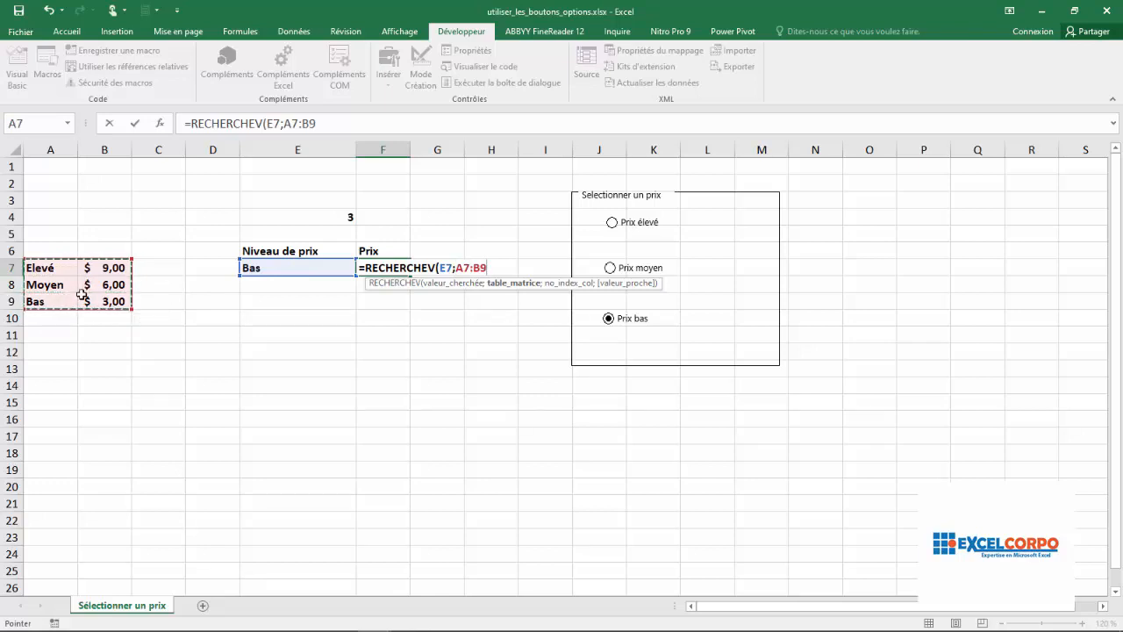
type(";2")
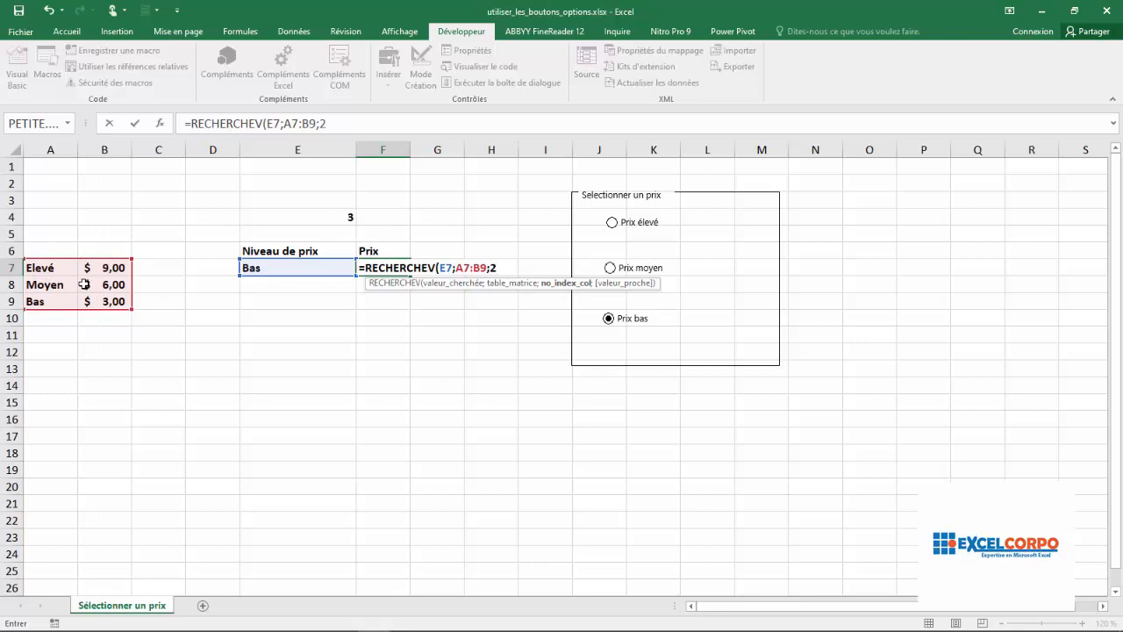
type(";")
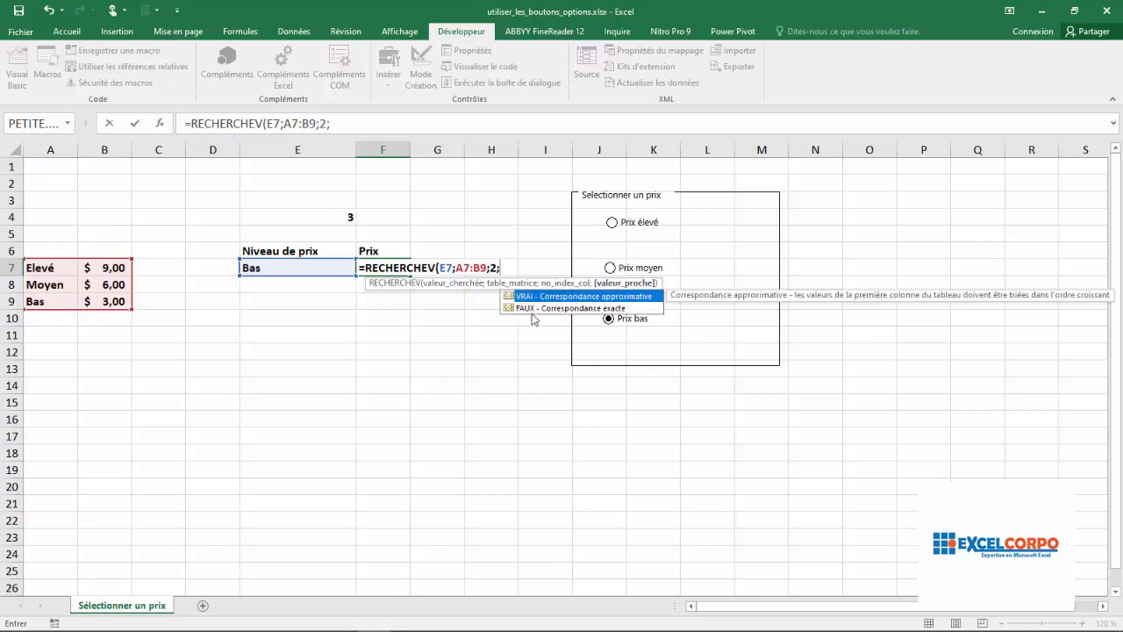
double_click(531, 309)
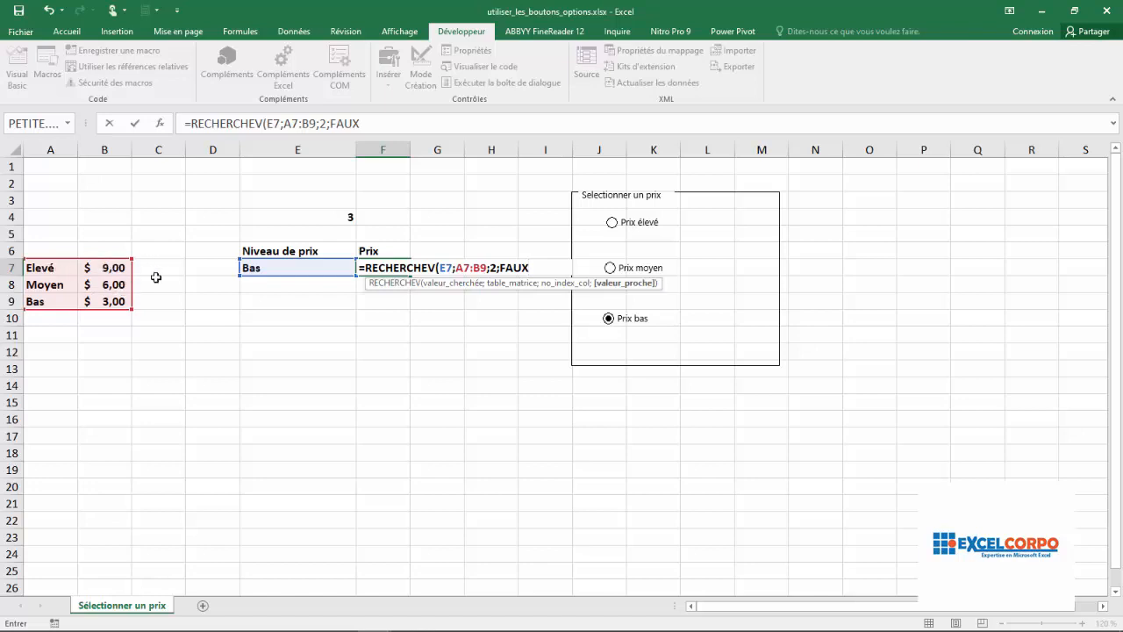
key("Return")
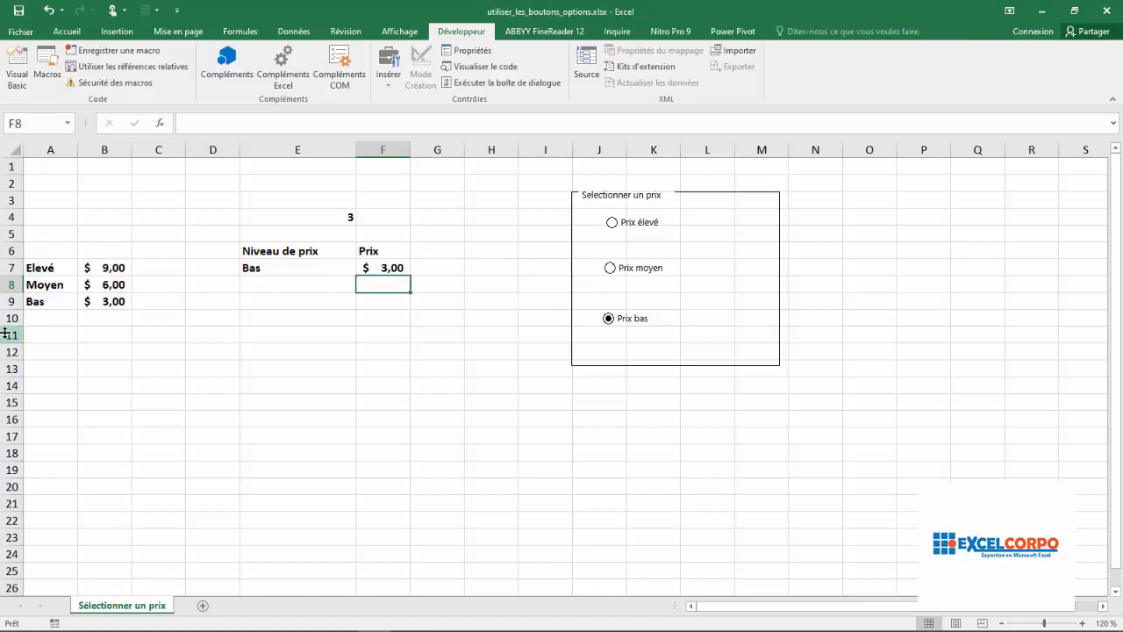
Review the formulas in F7 and E7 and test them by switching between Prix élevé, Prix moyen and Prix bas, ending on Prix moyen
left_click(394, 269)
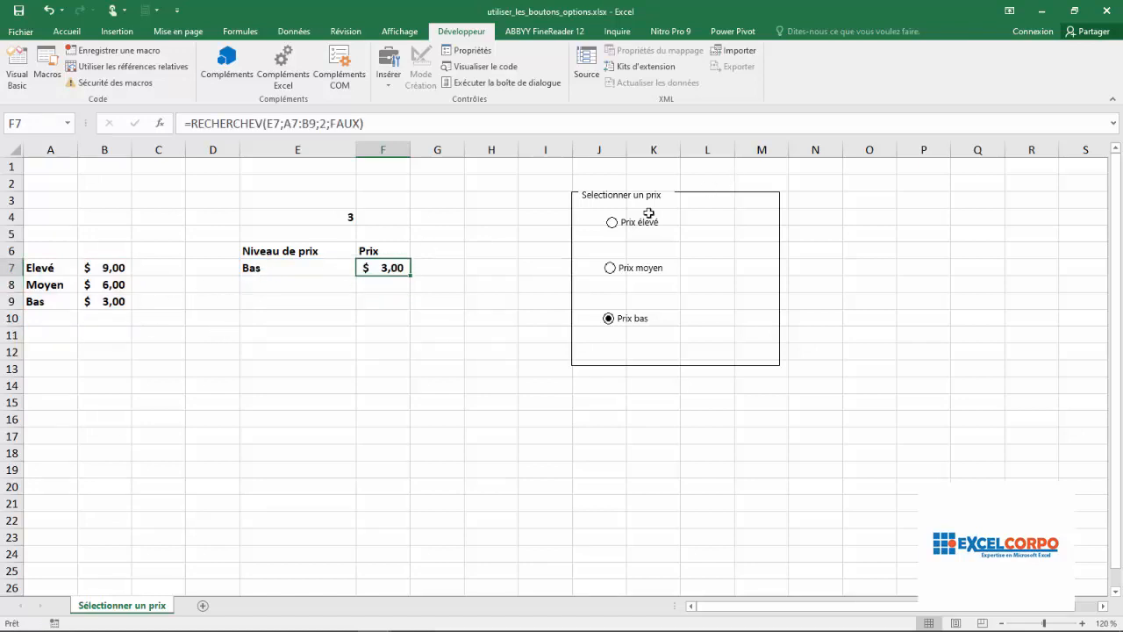
left_click(612, 222)
left_click(259, 267)
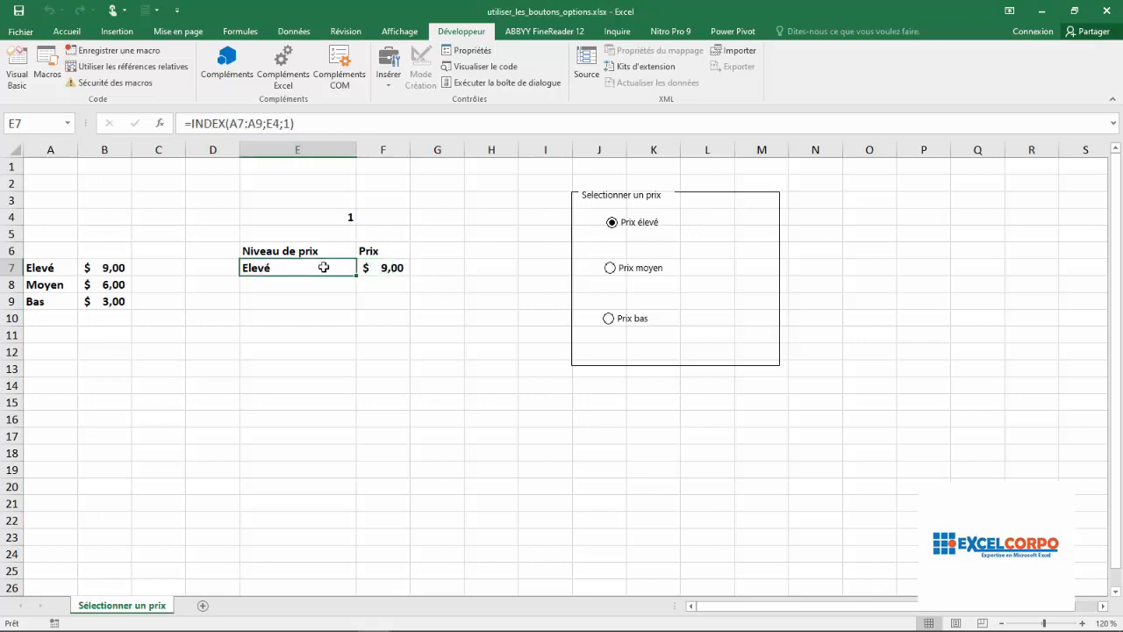
left_click(610, 268)
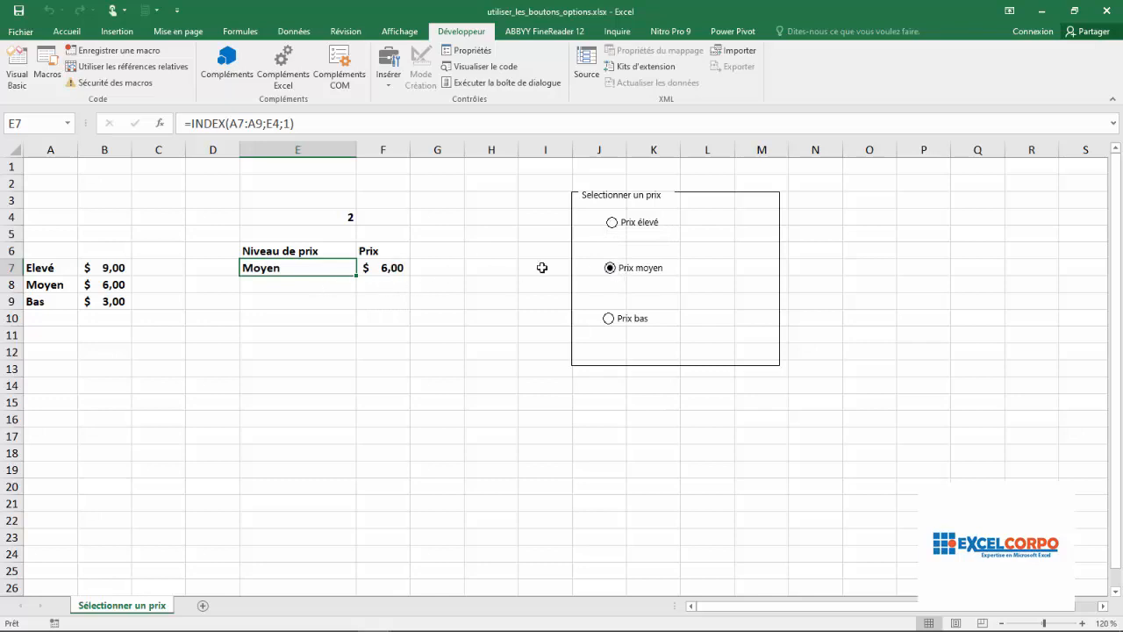
left_click(615, 325)
left_click(612, 232)
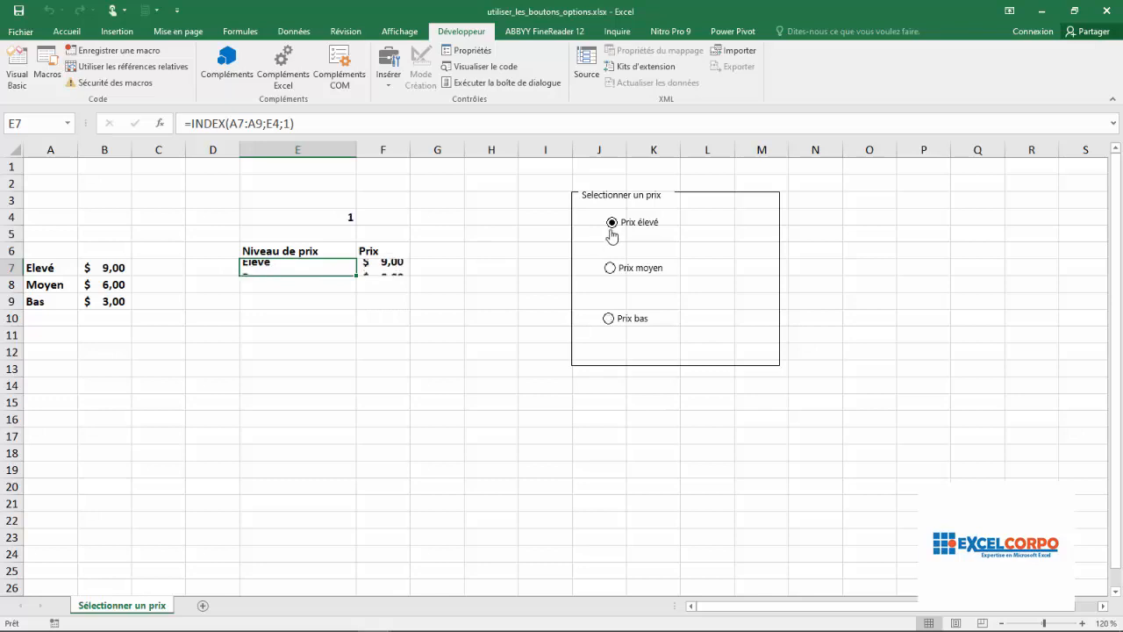
left_click(612, 320)
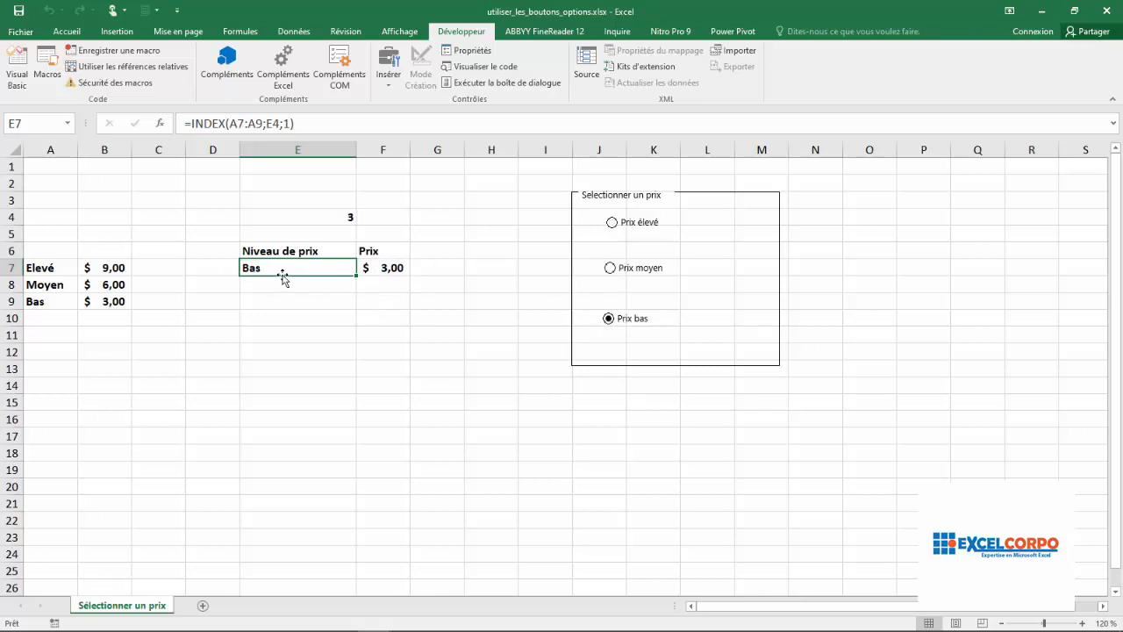
left_click(612, 269)
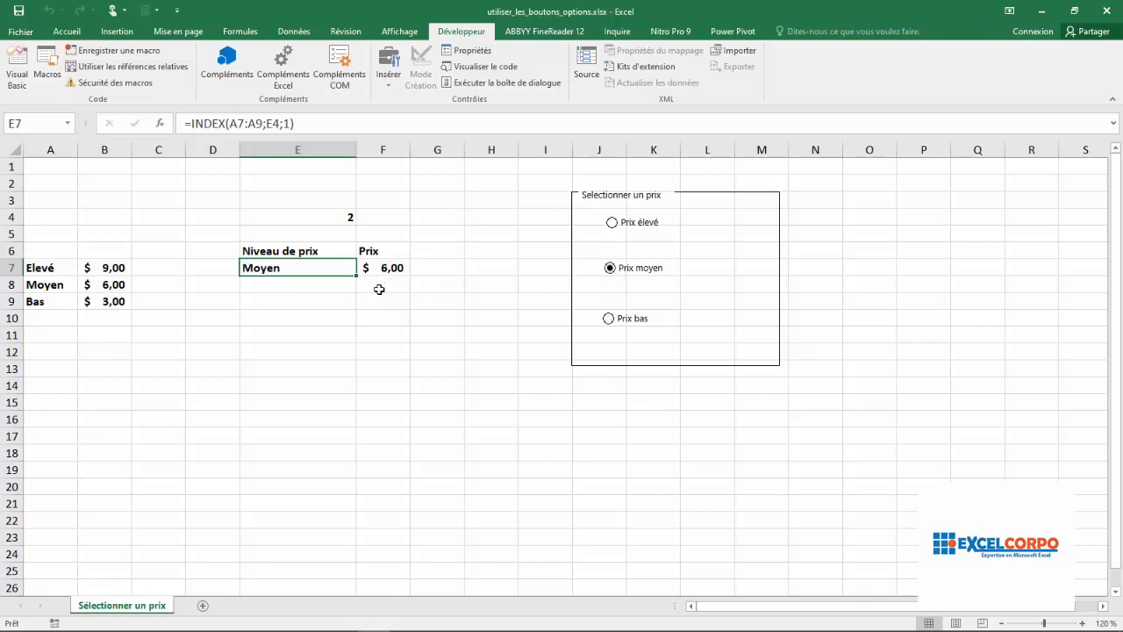